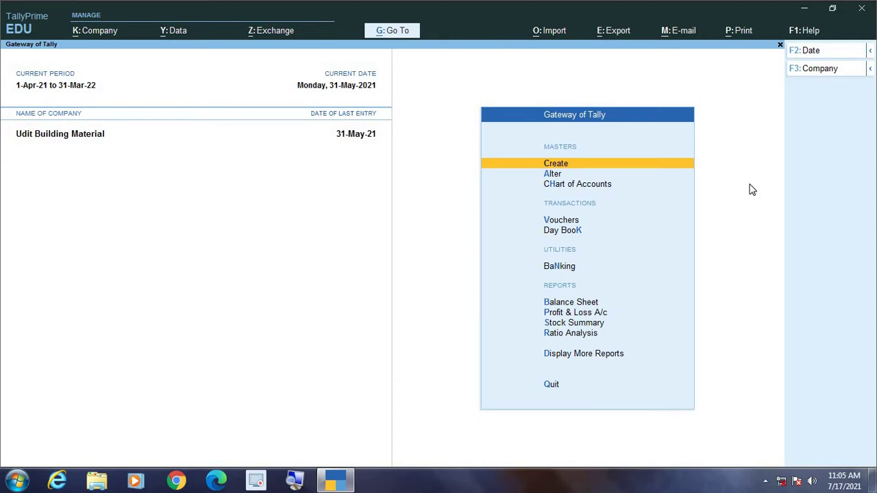
# Open voucher entry from the Gateway of Tally and switch to a Payment voucher
pyautogui.press('Down')
pyautogui.press('Down')
pyautogui.press('Down')
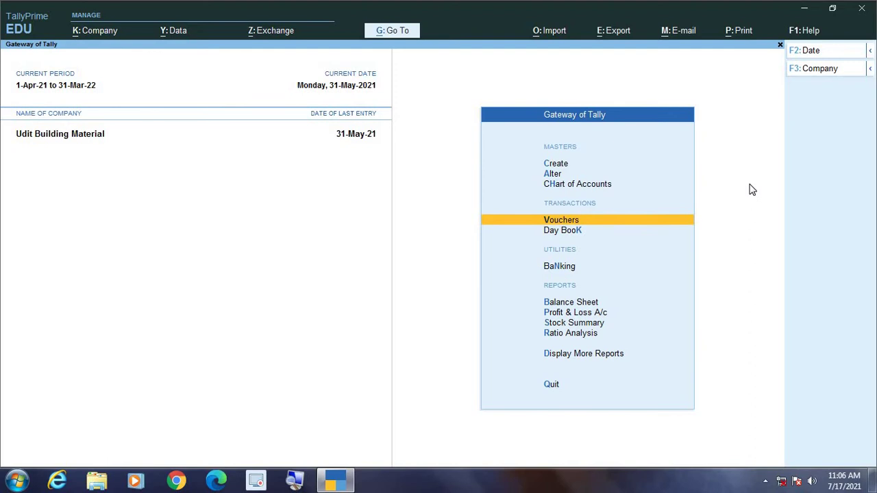
pyautogui.press('Return')
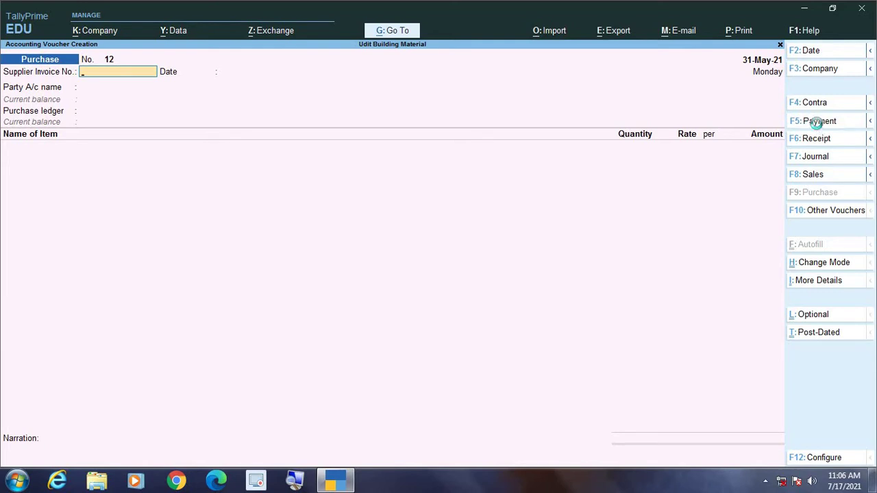
pyautogui.click(814, 123)
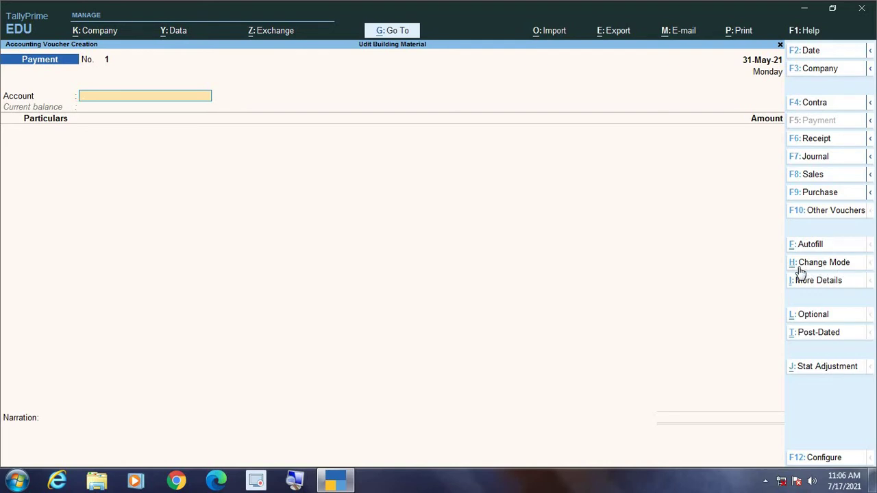
# Change the payment voucher's mode to Double Entry
pyautogui.click(823, 268)
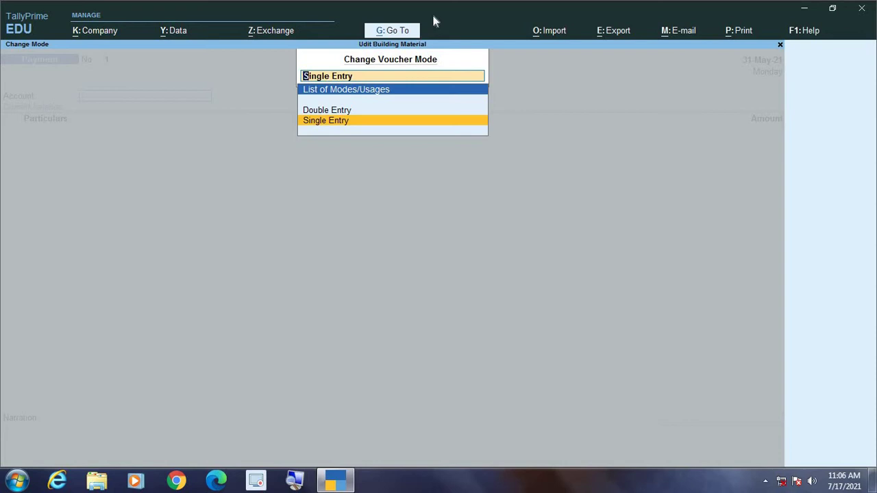
pyautogui.press('Up')
pyautogui.press('Down')
pyautogui.press('Up')
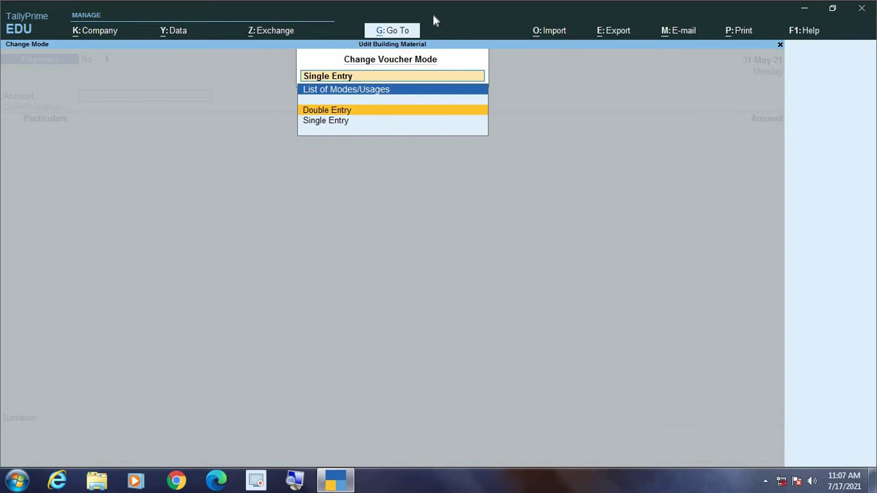
pyautogui.press('Return')
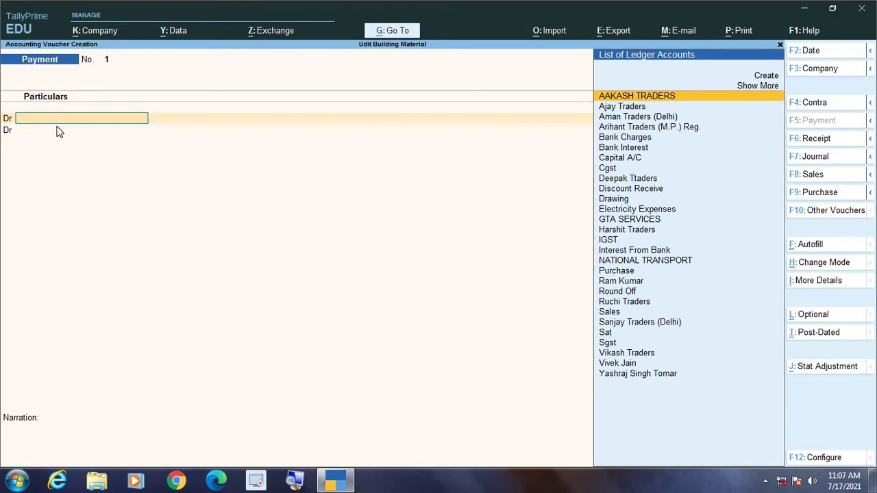
# Set "Use Cr/Dr instead of To/By during voucher entry" to No in the voucher configuration and accept the remaining settings
pyautogui.press('F12')
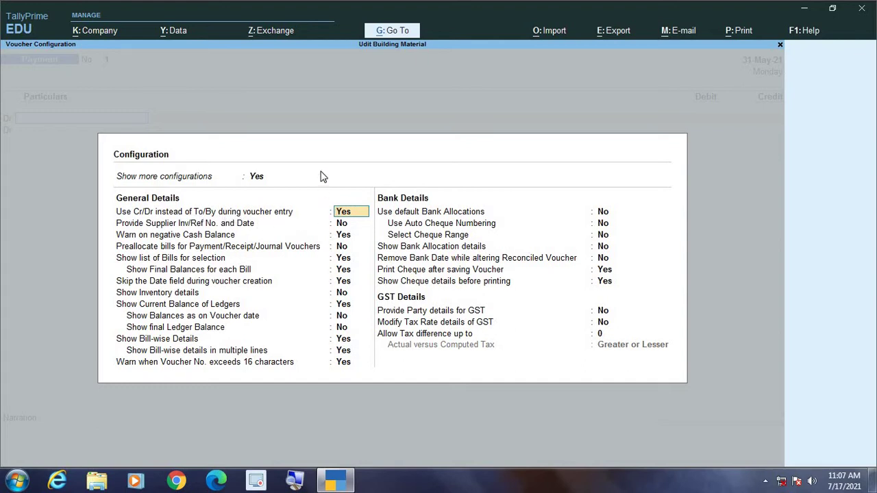
pyautogui.write('no')
pyautogui.press('Return')
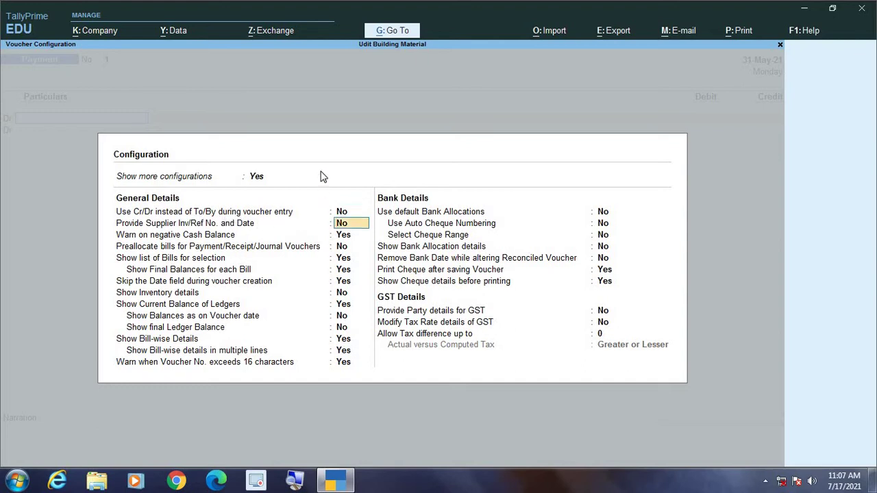
pyautogui.press('Return')
pyautogui.press('Return')
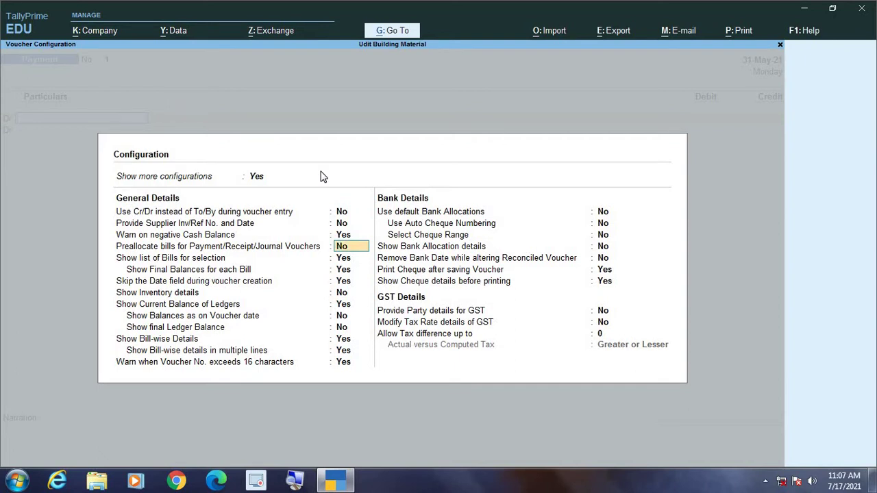
pyautogui.press('Return')
pyautogui.press('Return')
pyautogui.press('Return')
pyautogui.press('Return')
pyautogui.press('Return')
pyautogui.press('Return')
pyautogui.press('Return')
pyautogui.press('Return')
pyautogui.press('Return')
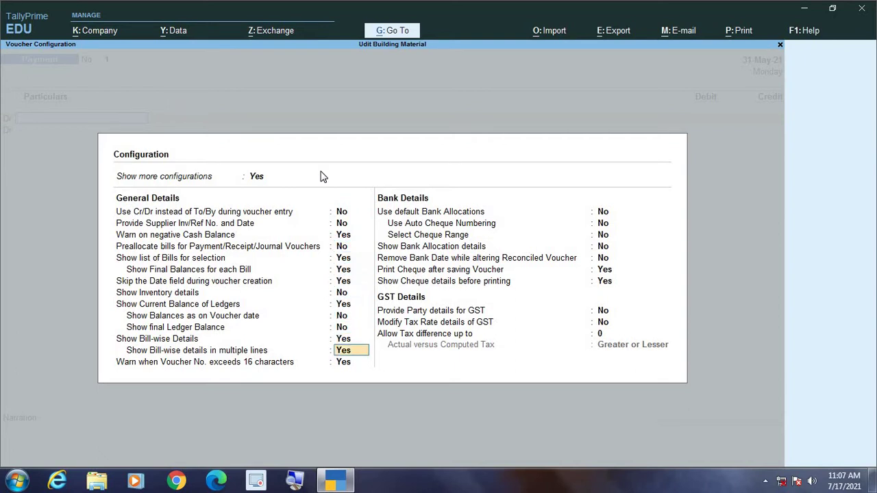
pyautogui.press('Return')
pyautogui.press('Return')
pyautogui.press('Return')
pyautogui.press('Return')
pyautogui.press('Return')
pyautogui.press('Return')
pyautogui.press('Return')
pyautogui.press('Return')
pyautogui.press('Return')
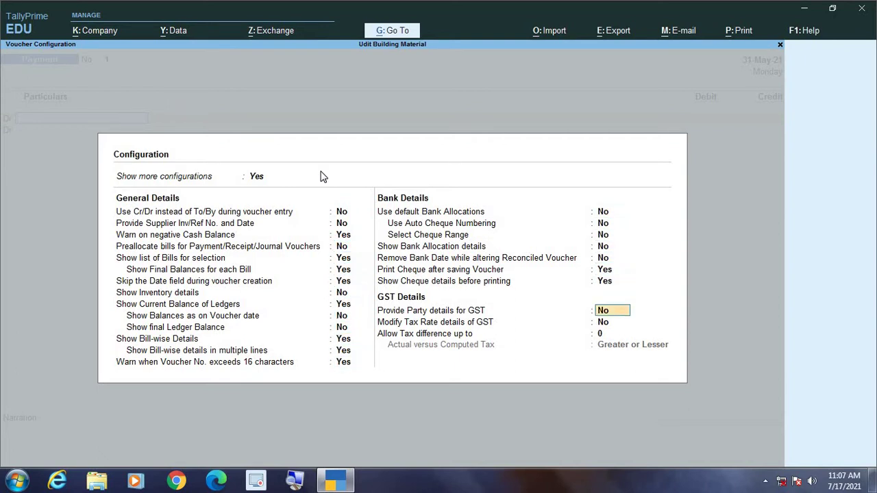
pyautogui.press('Return')
pyautogui.press('Return')
pyautogui.press('Return')
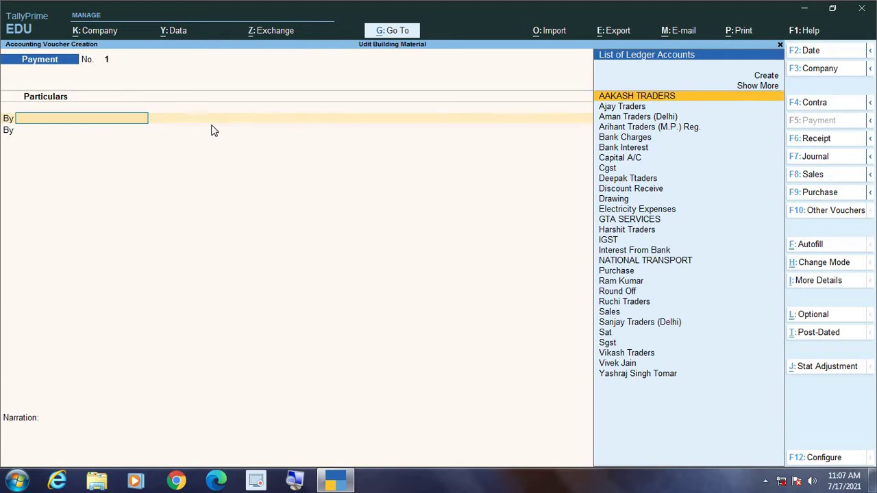
# Change the payment voucher's mode to Single Entry
pyautogui.click(812, 265)
pyautogui.press('Down')
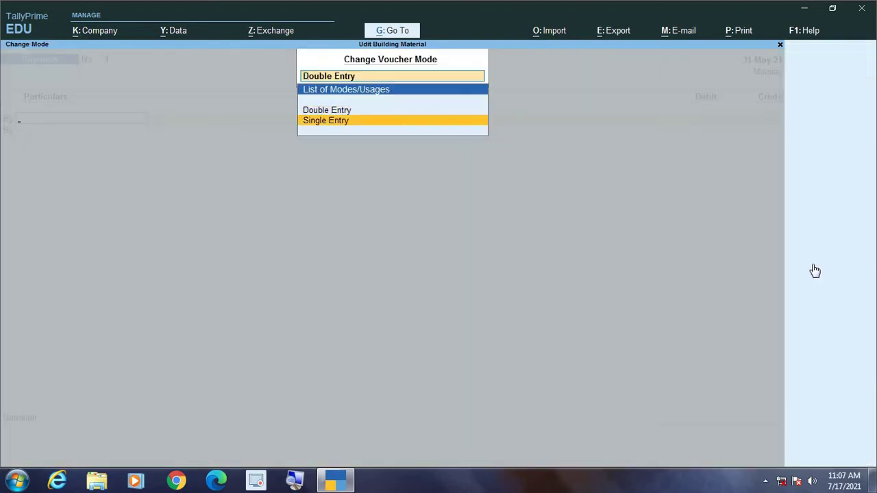
pyautogui.press('Return')
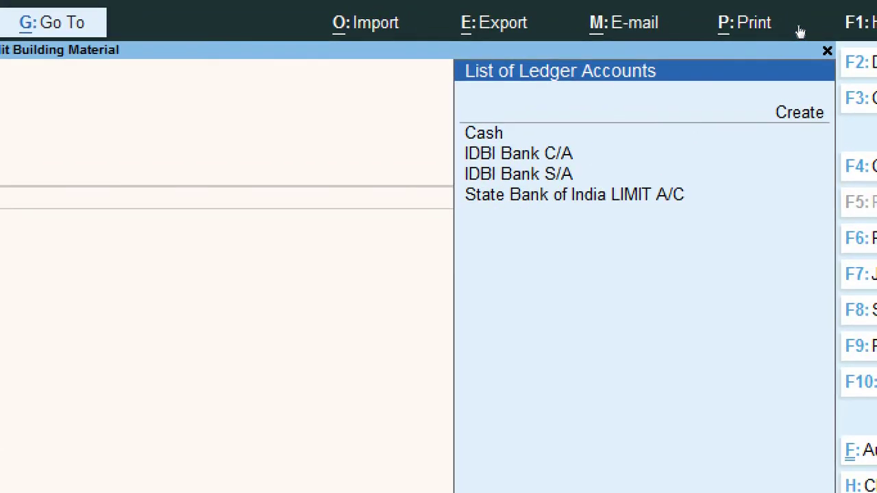
# Choose IDBI Bank C/A as the account the payment is made from
pyautogui.press('Down')
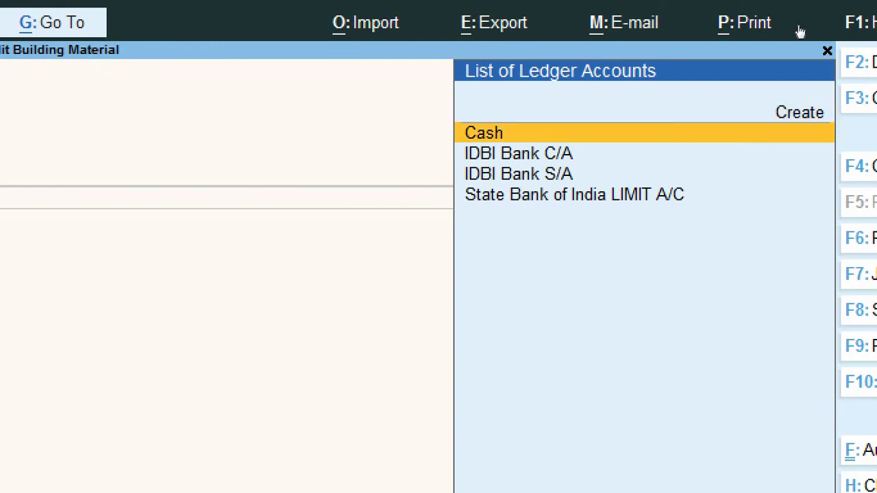
pyautogui.press('Down')
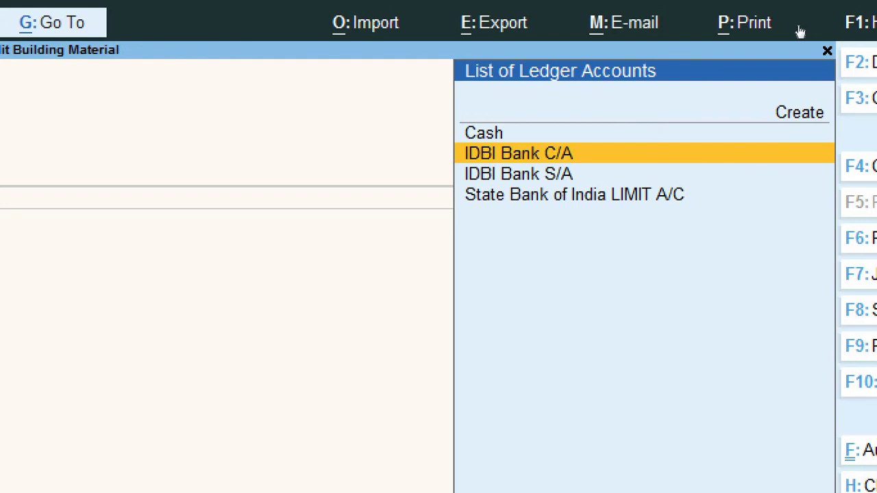
pyautogui.press('Down')
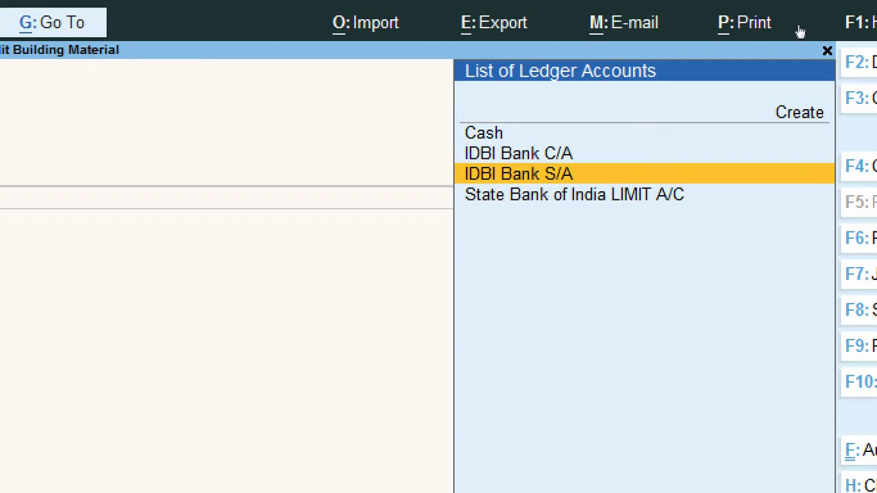
pyautogui.press('Down')
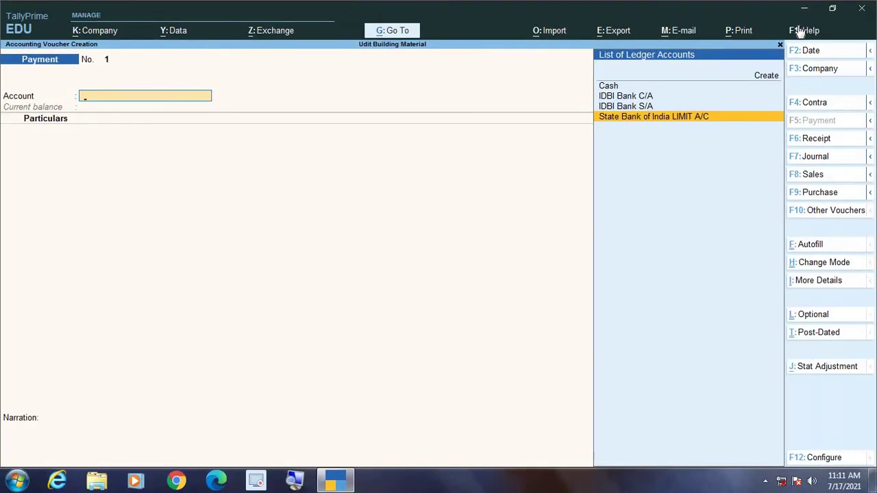
pyautogui.press('Up')
pyautogui.press('Up')
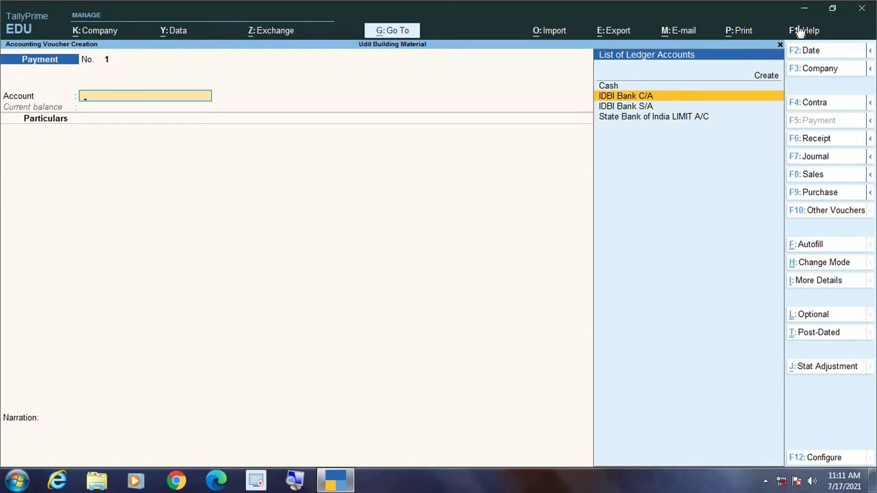
pyautogui.press('Return')
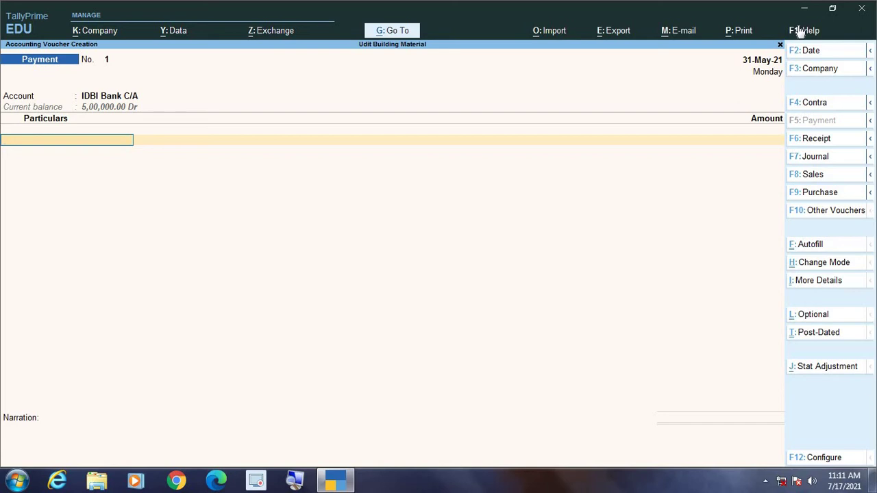
# Add Aman Traders (Delhi) as the paid party with an amount of 140000 and continue to the bank allocations
pyautogui.write('am')
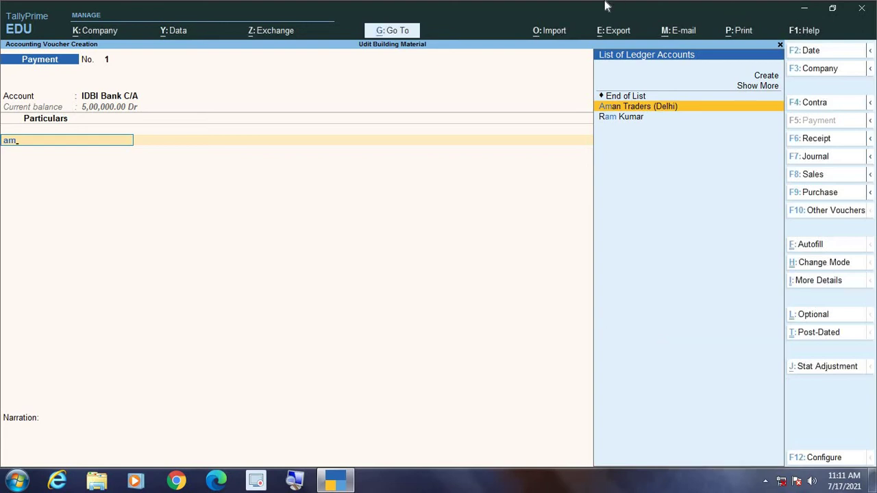
pyautogui.press('Return')
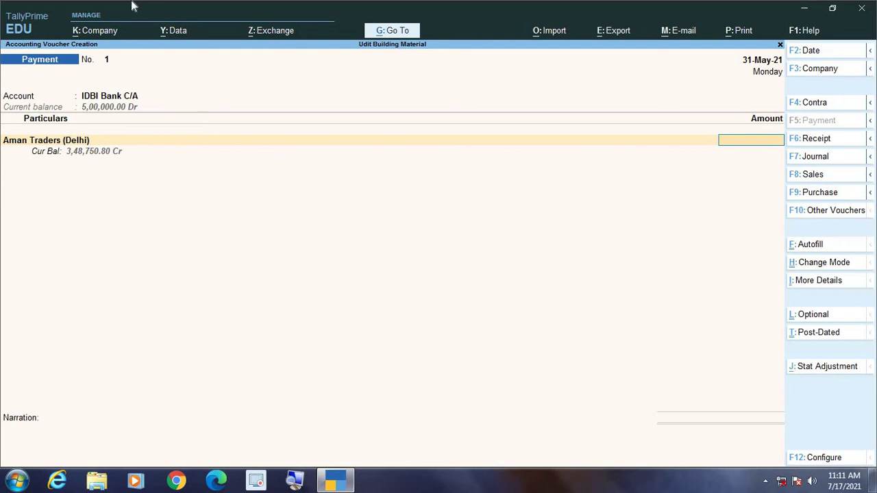
pyautogui.write('140000')
pyautogui.press('Return')
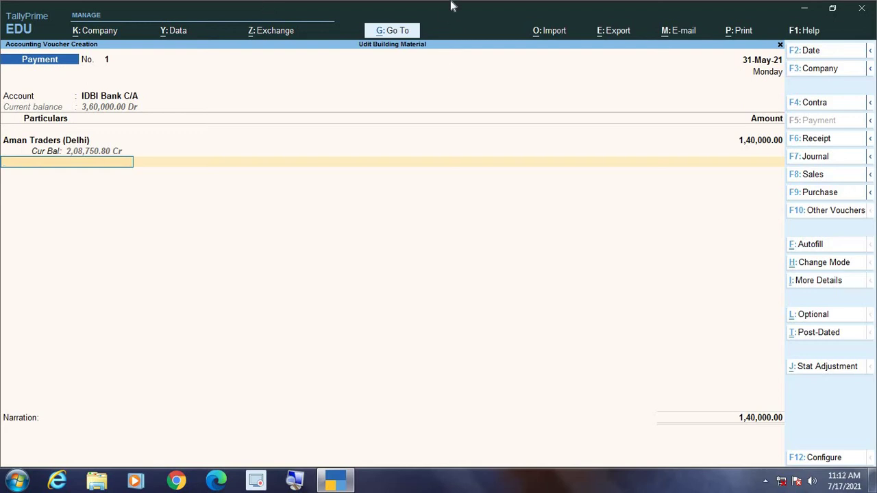
pyautogui.press('Return')
pyautogui.press('Return')
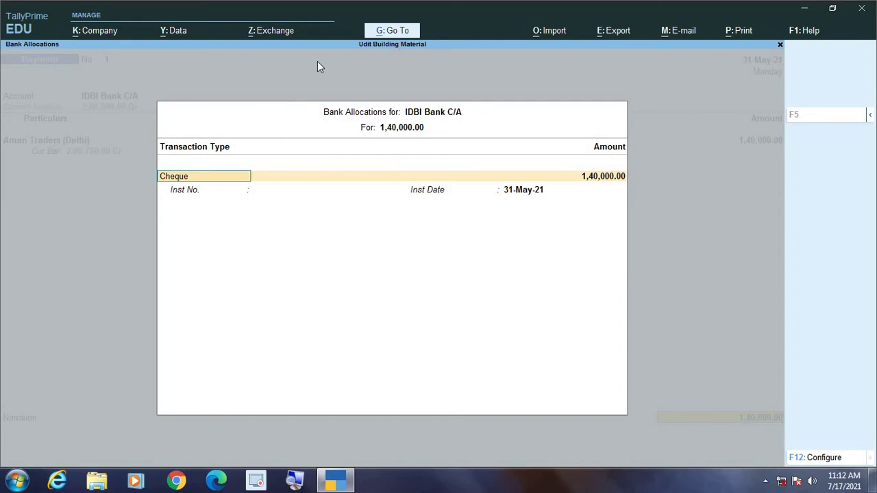
# Configure the bank allocations with Show Remarks and Show E-mail ID set to Yes, accepting the other options
pyautogui.press('F12')
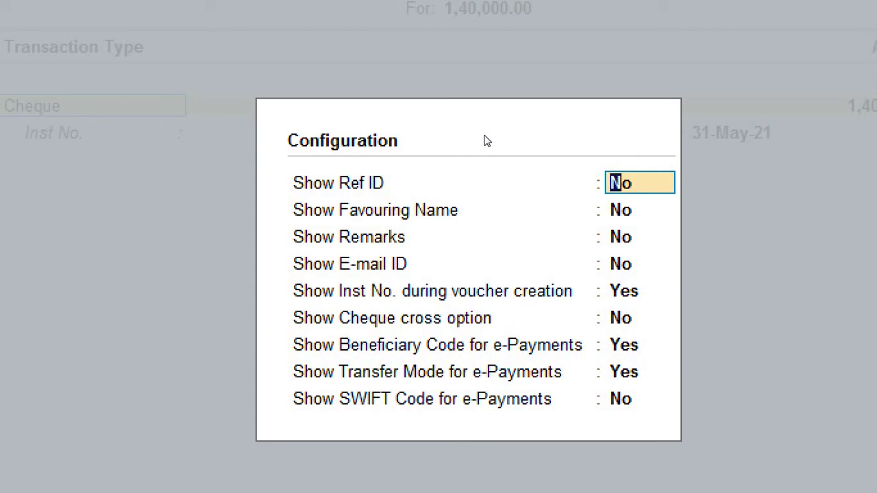
pyautogui.press('Return')
pyautogui.press('Return')
pyautogui.press('Return')
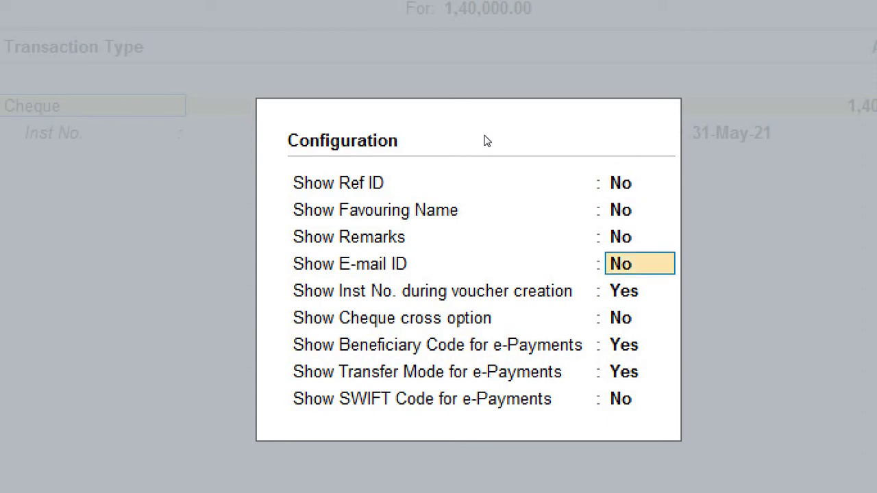
pyautogui.press('Return')
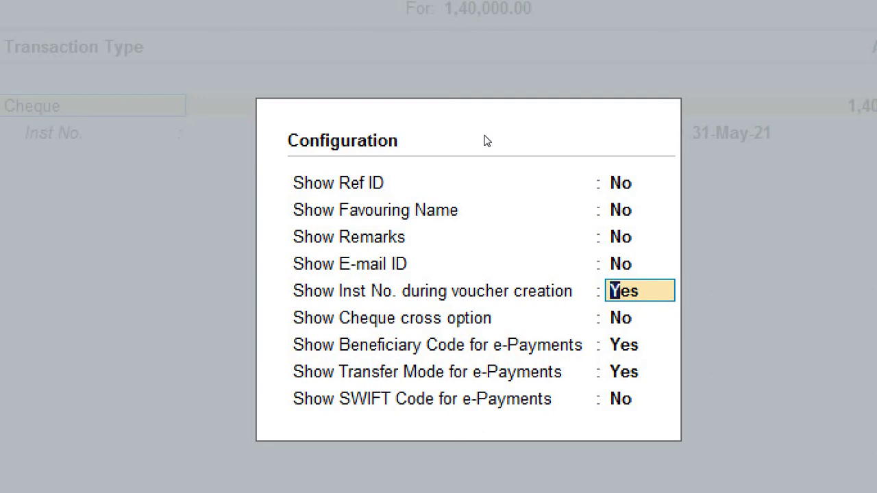
pyautogui.press('Up')
pyautogui.press('Up')
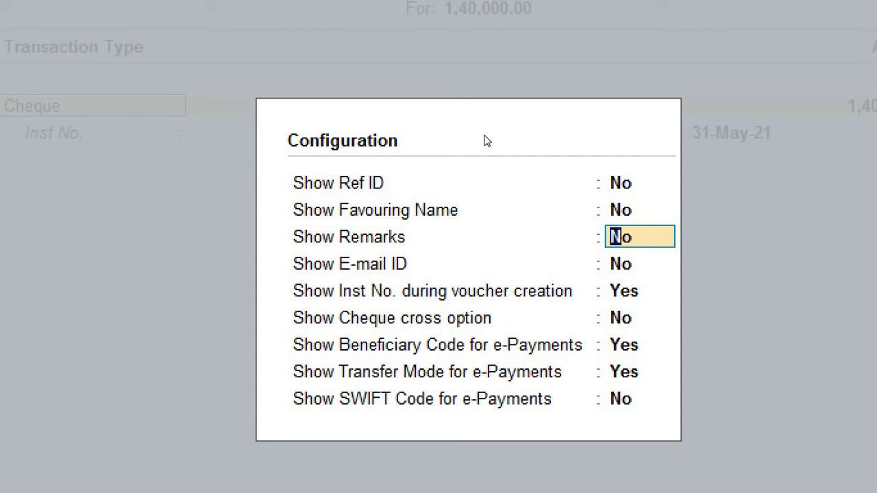
pyautogui.write('yes')
pyautogui.press('Return')
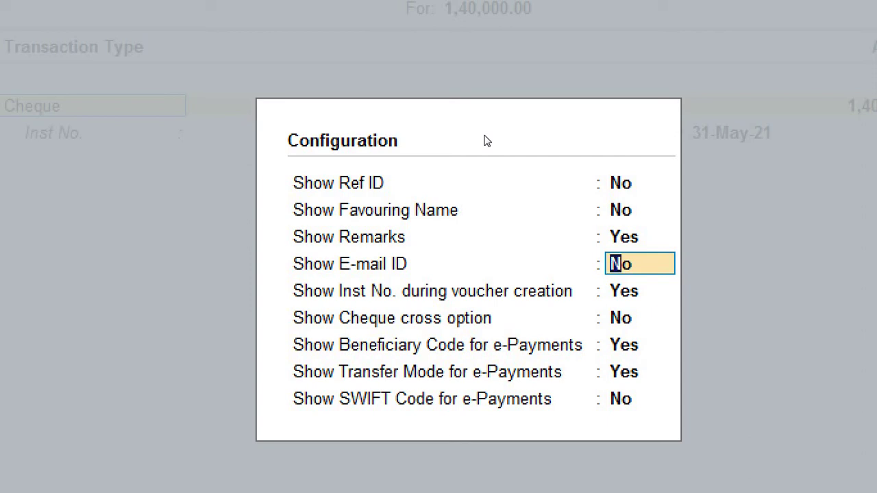
pyautogui.write('yes')
pyautogui.press('Return')
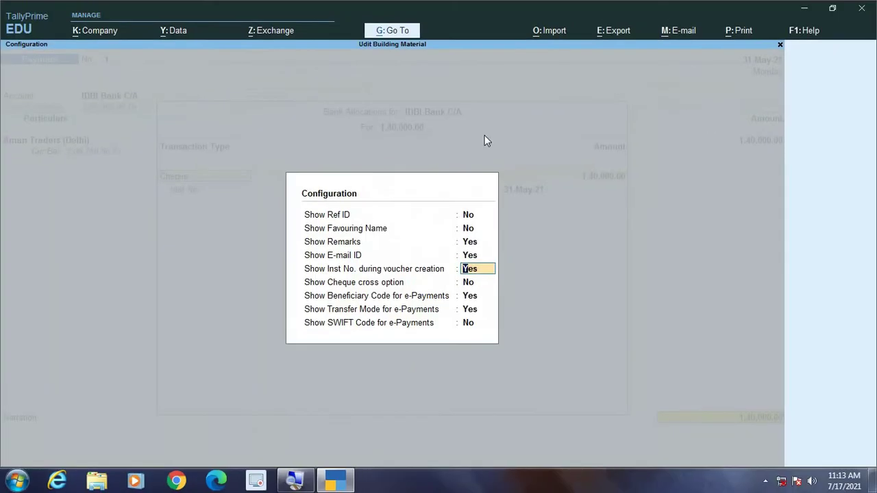
pyautogui.press('Return')
pyautogui.press('Return')
pyautogui.press('Return')
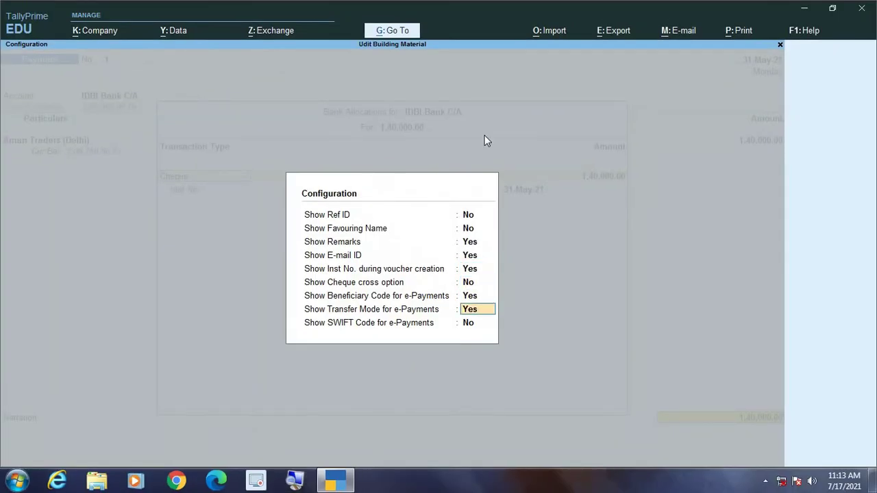
pyautogui.press('Return')
pyautogui.press('Return')
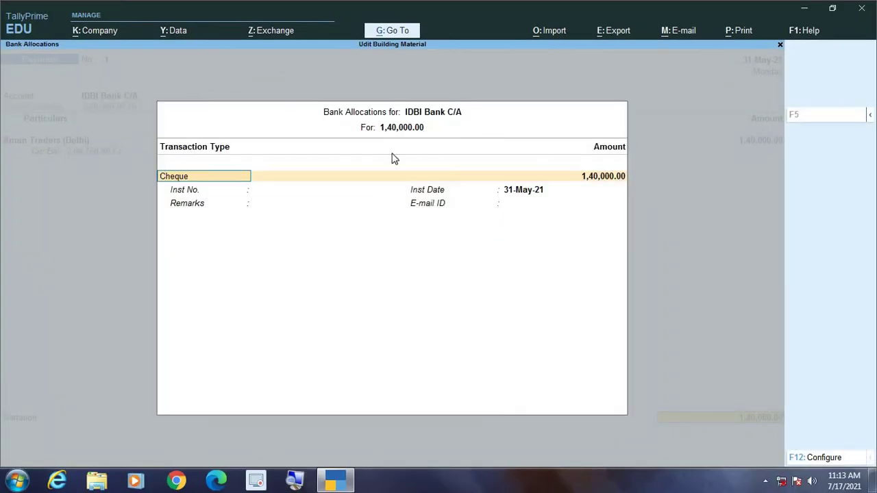
pyautogui.click(295, 482)
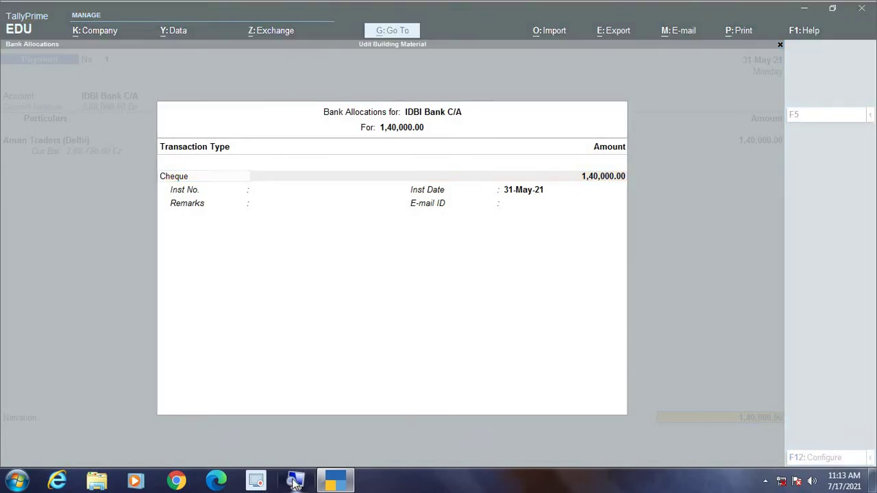
pyautogui.click(341, 216)
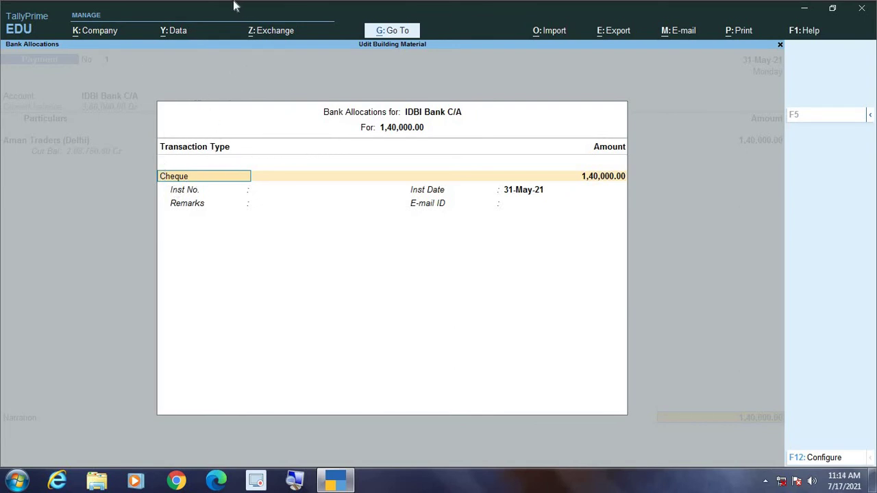
# Clear the bank allocation's transaction type and expand the list to show more transaction types
pyautogui.press('BackSpace')
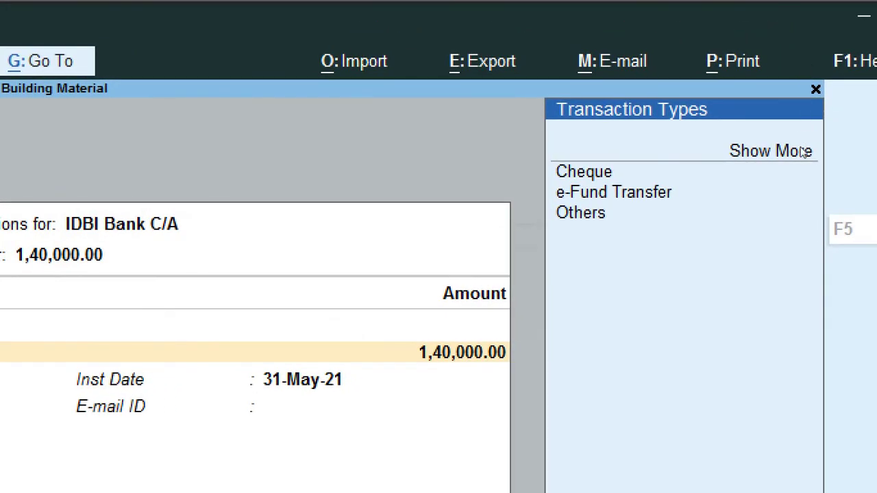
pyautogui.click(804, 157)
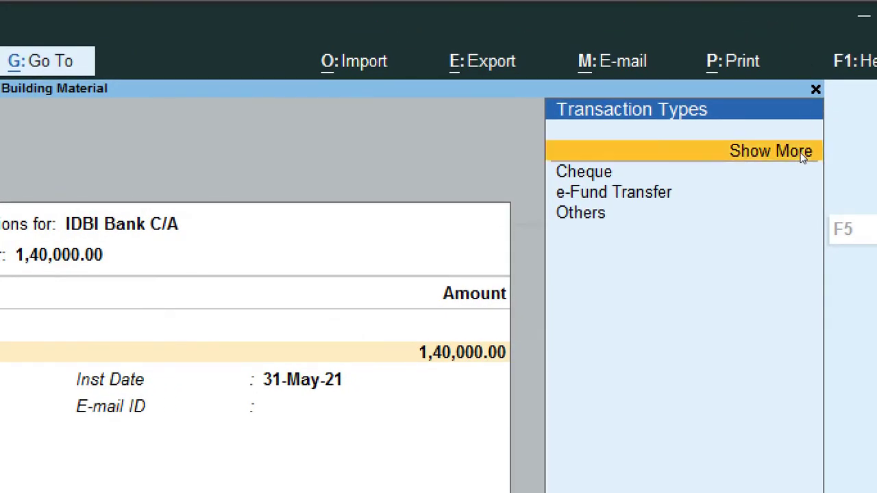
pyautogui.press('Down')
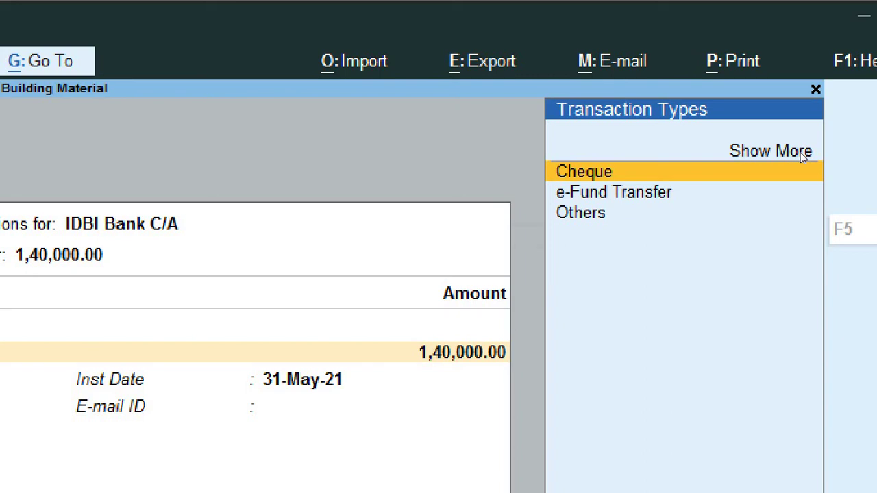
pyautogui.press('Down')
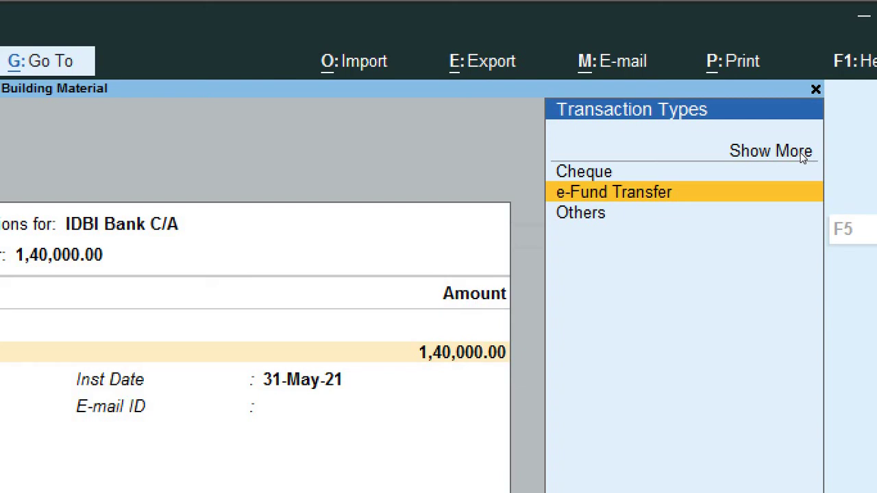
pyautogui.press('Down')
pyautogui.press('Up')
pyautogui.press('Up')
pyautogui.press('Up')
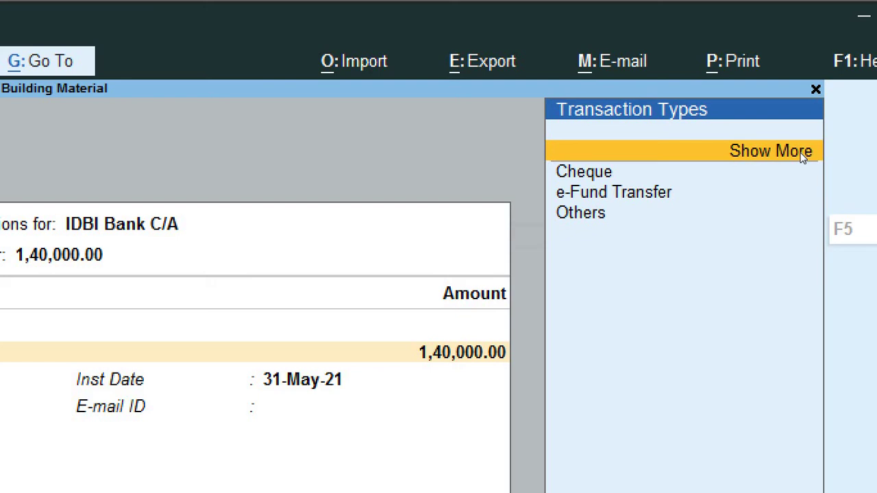
pyautogui.press('Return')
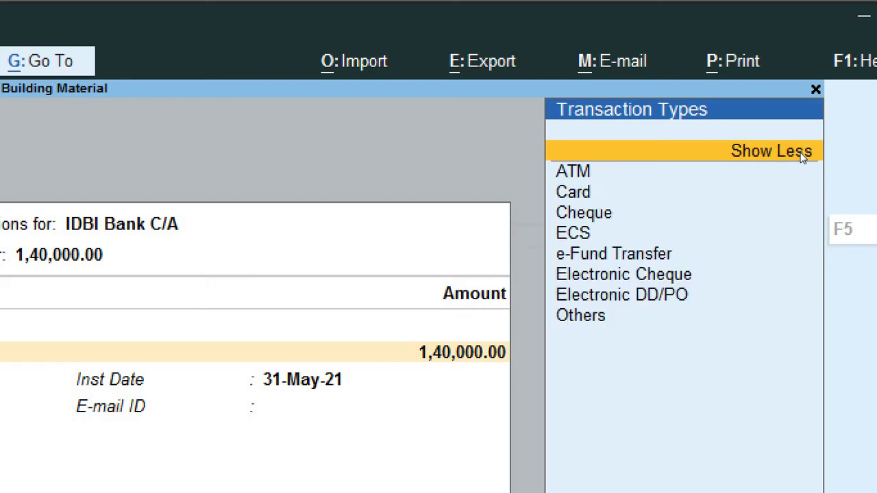
# Examine the expanded transaction types for the bank allocation, from ATM through Others
pyautogui.press('Down')
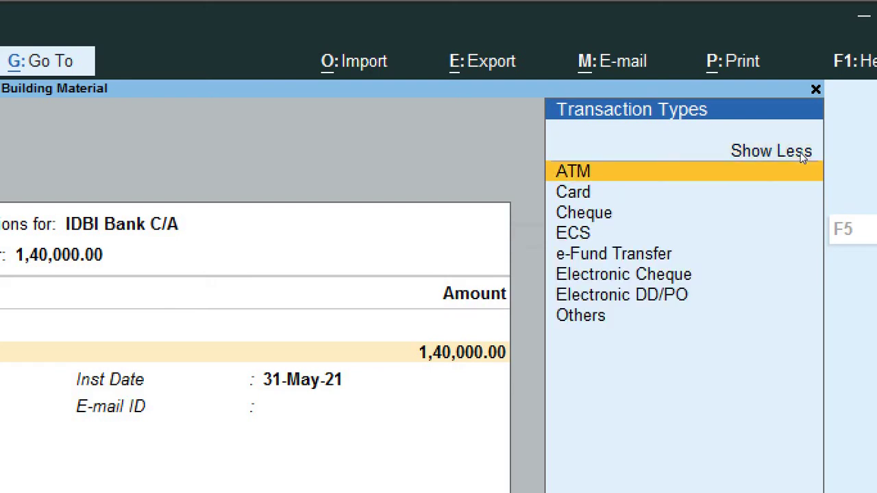
pyautogui.press('Down')
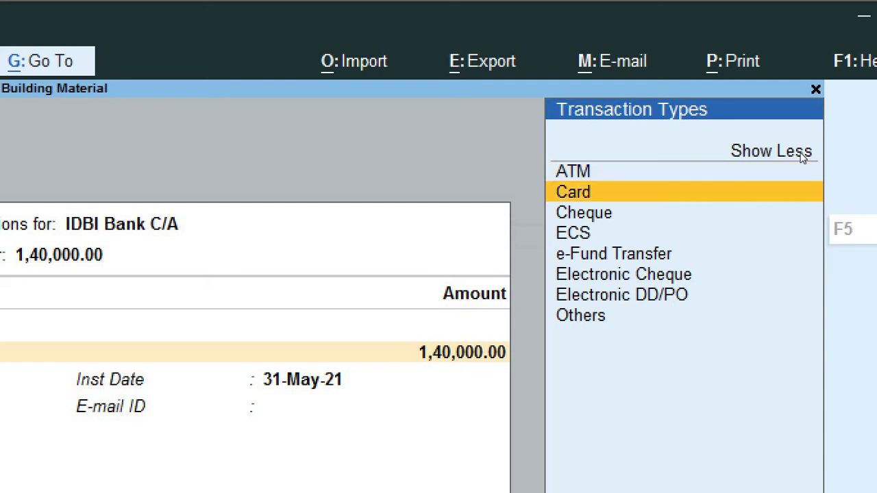
pyautogui.press('Down')
pyautogui.press('Down')
pyautogui.press('Down')
pyautogui.press('Down')
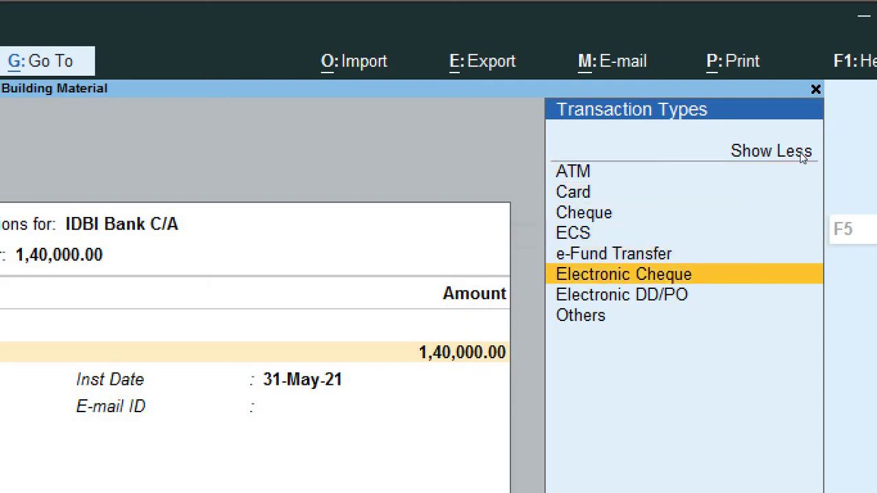
pyautogui.press('Down')
pyautogui.press('Down')
pyautogui.press('Up')
pyautogui.press('Up')
pyautogui.press('Up')
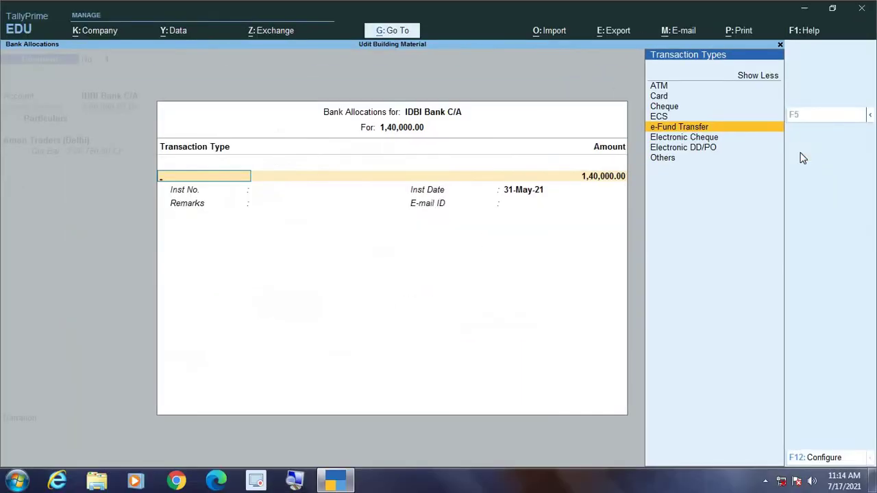
# Set the bank allocation's transaction type to Cheque and keep the full payment amount
pyautogui.press('Up')
pyautogui.press('Up')
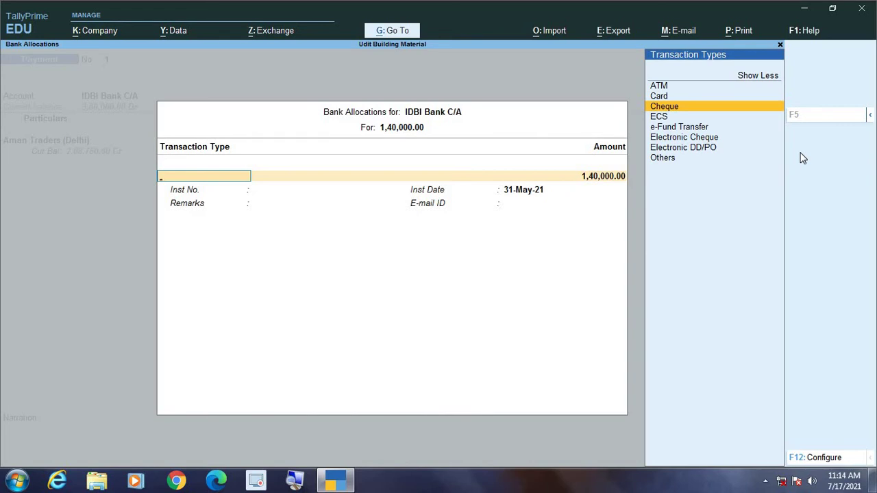
pyautogui.press('Return')
pyautogui.press('Return')
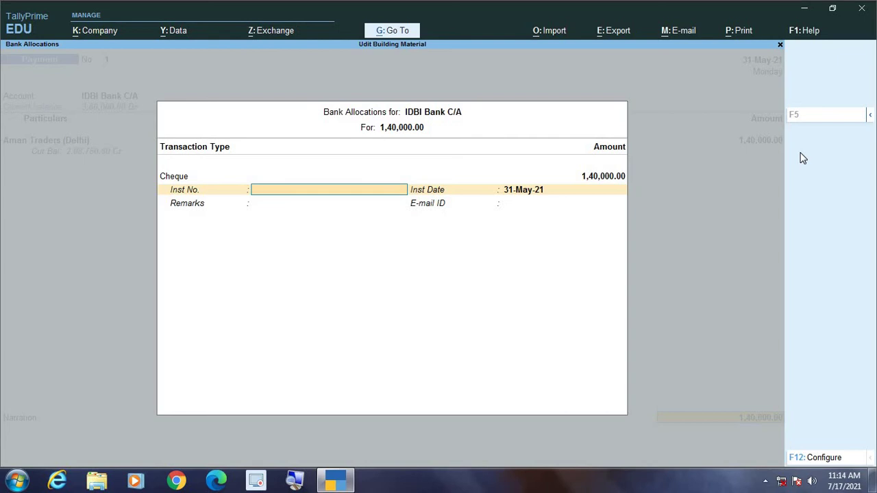
# Enter instrument number 234567, leave the remarks and e-mail blank, and save the payment voucher without a narration
pyautogui.write('234567')
pyautogui.press('Return')
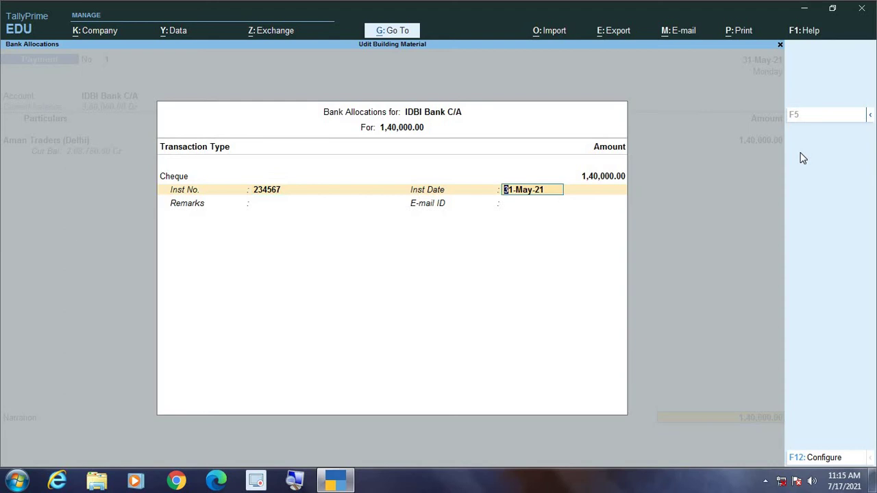
pyautogui.press('Return')
pyautogui.press('Return')
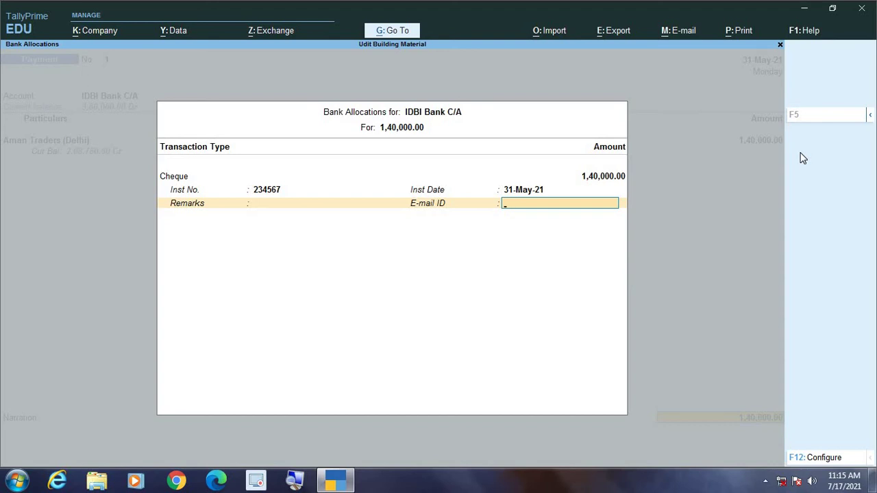
pyautogui.press('Return')
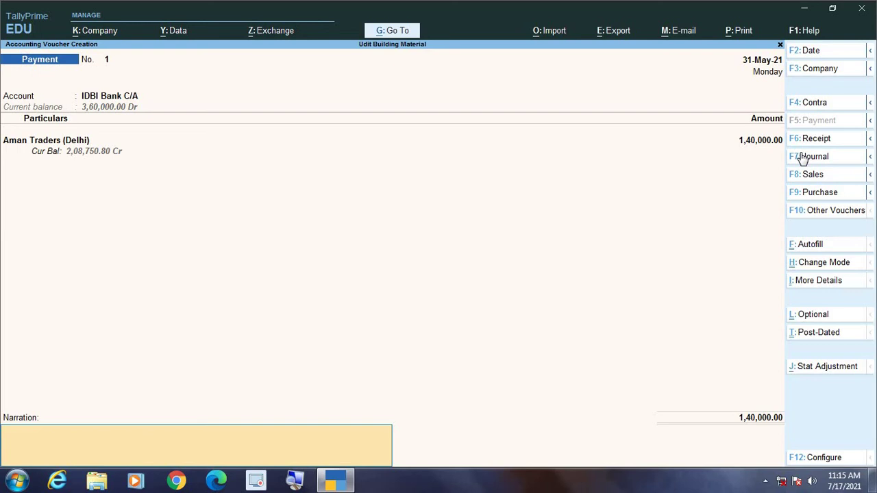
pyautogui.press('Return')
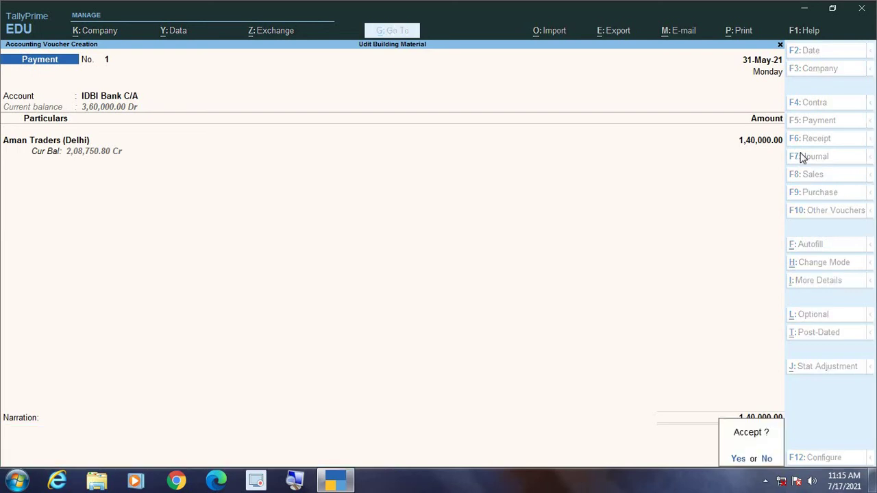
pyautogui.press('Return')
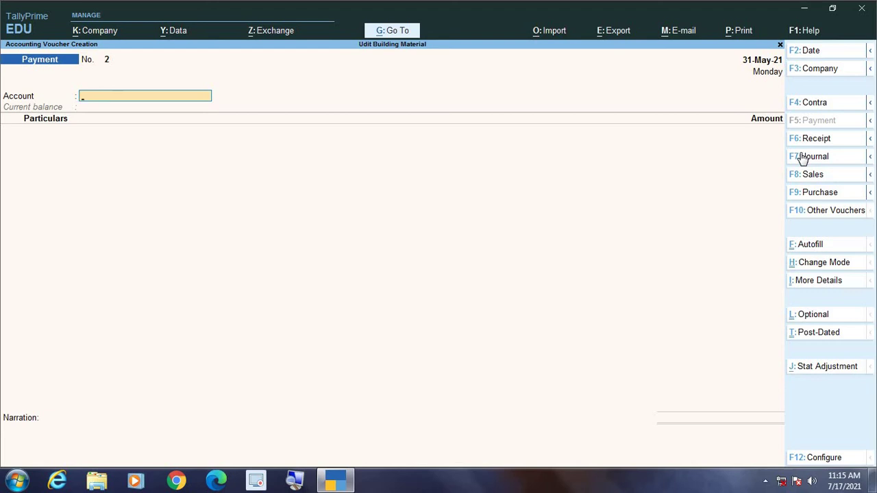
# Set the new payment voucher's date to 1-6-2021 and choose Cash as the paying account
pyautogui.press('F2')
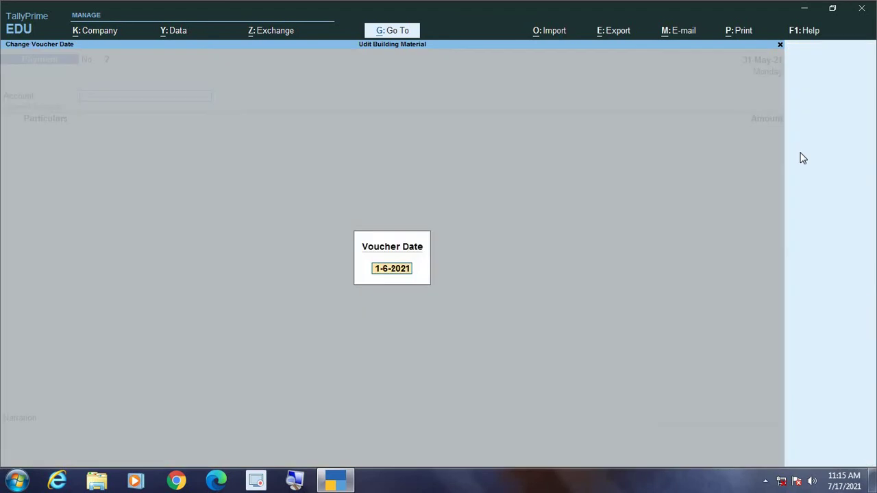
pyautogui.press('Return')
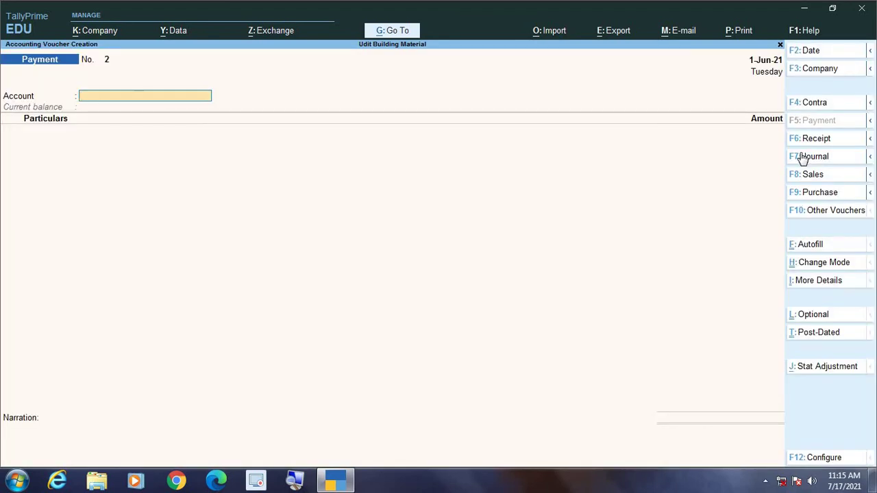
pyautogui.write('Cash')
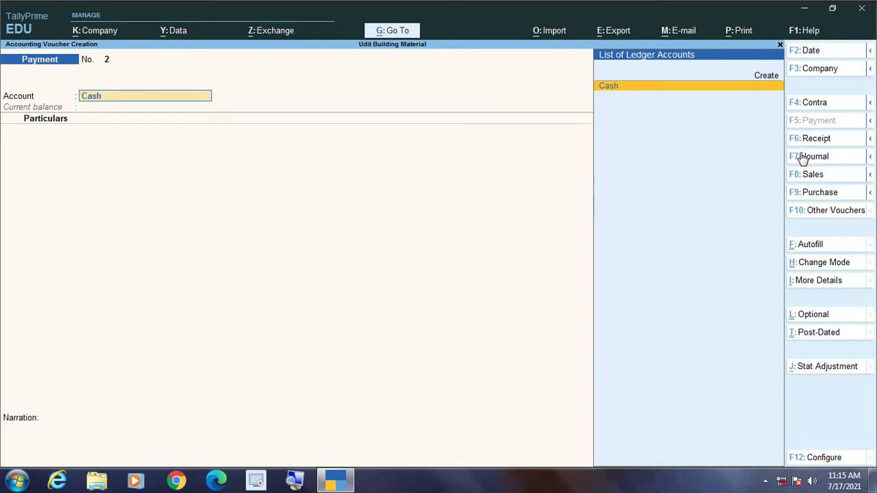
pyautogui.press('Return')
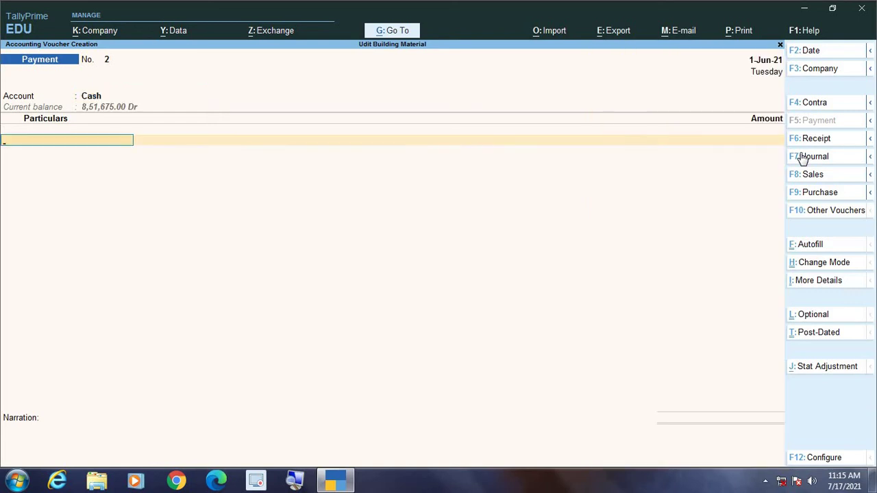
# Add Harshit Traders as the paid party with an amount of 40000 and save the voucher without a narration
pyautogui.write('Ha')
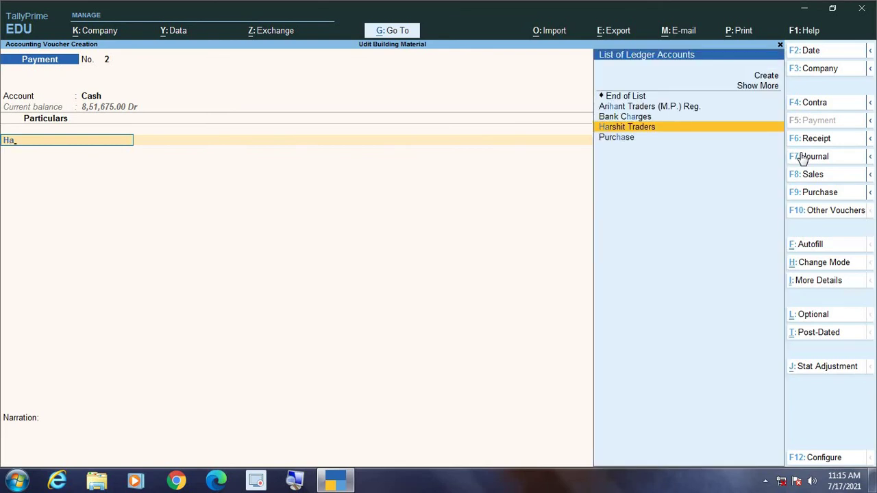
pyautogui.press('Return')
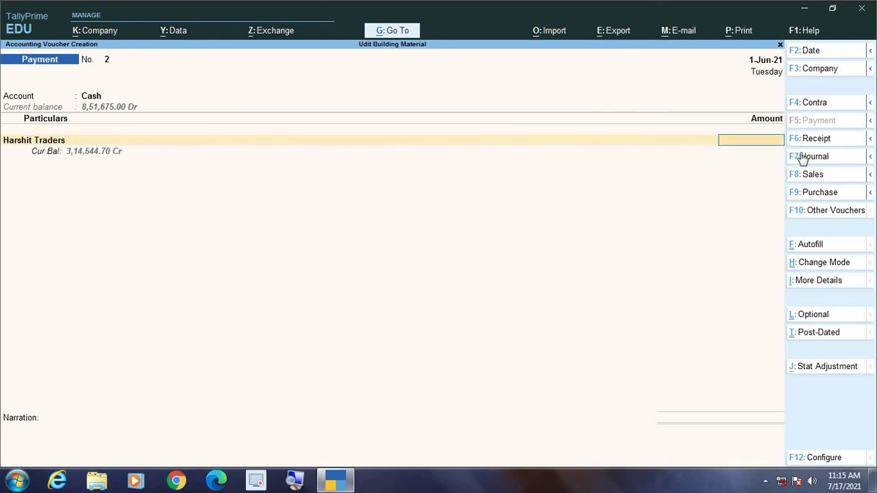
pyautogui.write('40000')
pyautogui.press('Return')
pyautogui.press('Return')
pyautogui.press('Return')
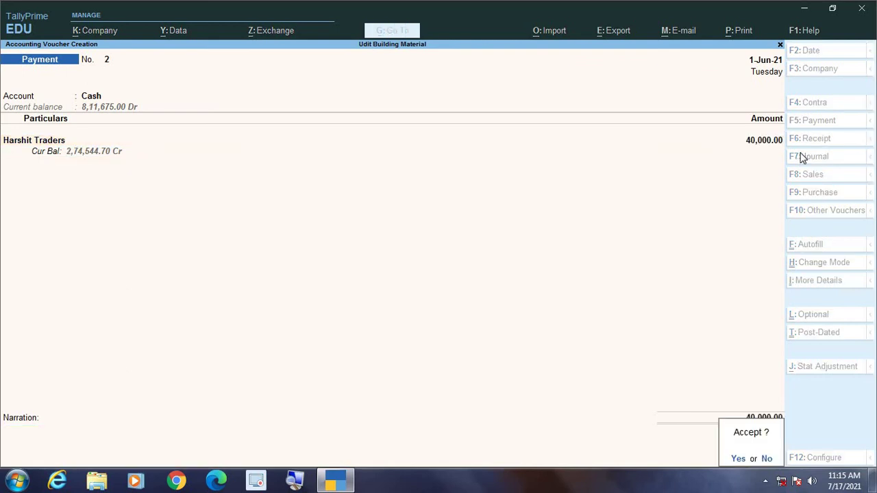
pyautogui.press('Return')
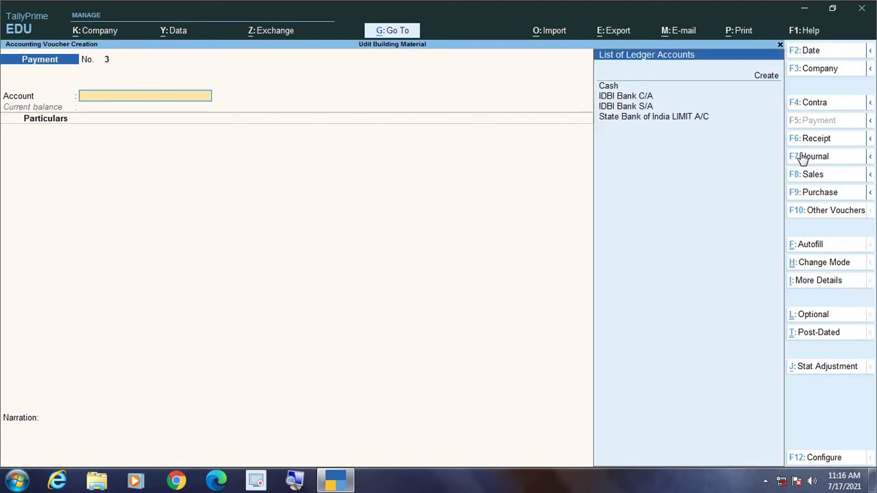
# Choose IDBI Bank C/A as the paying account and add the Drawing ledger with an amount of 5000
pyautogui.press('Down')
pyautogui.press('Down')
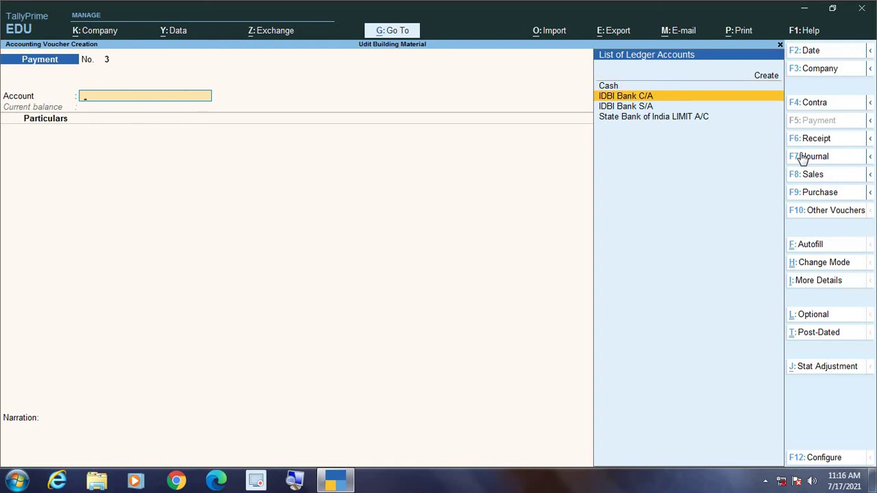
pyautogui.press('Return')
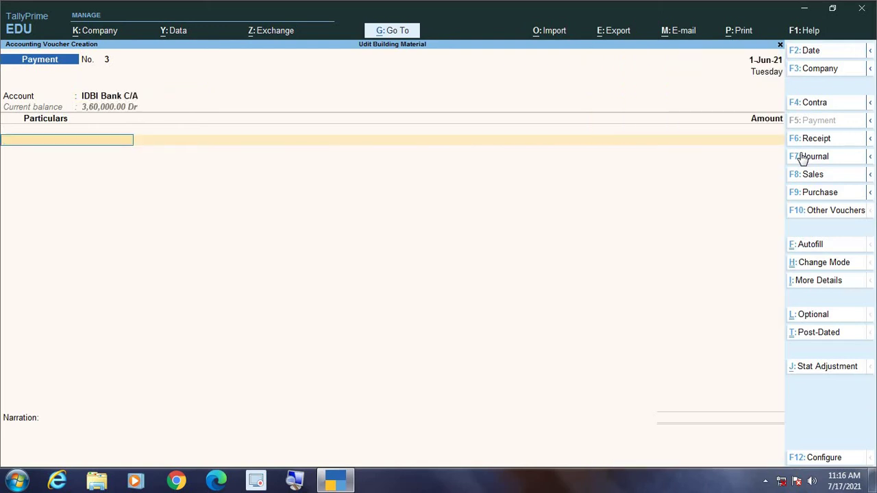
pyautogui.write('Dra')
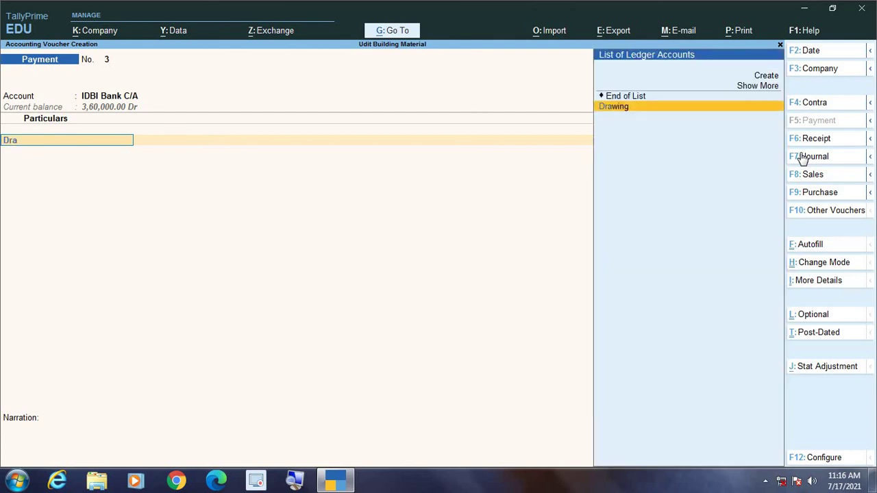
pyautogui.press('Return')
pyautogui.write('5000')
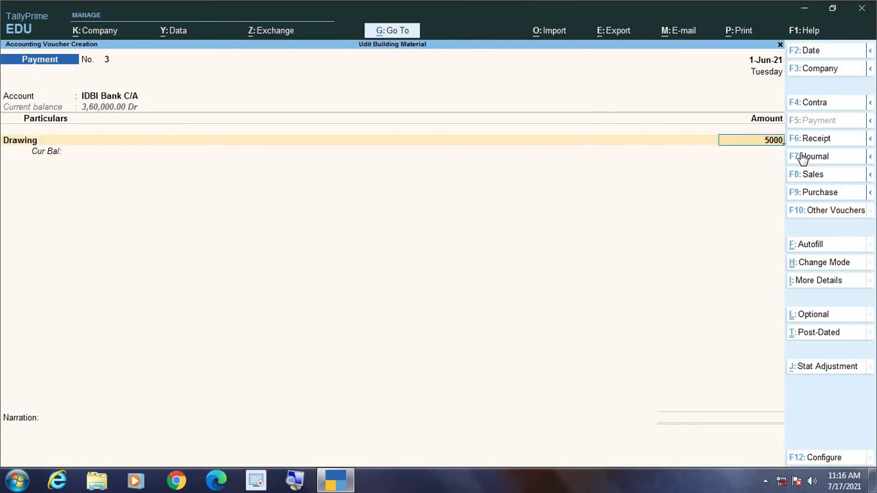
pyautogui.press('Return')
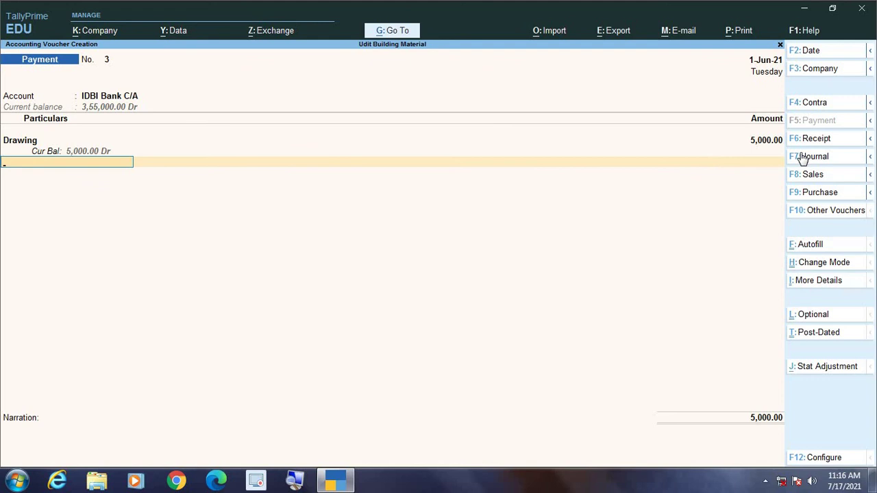
# Accept the Cheque bank allocation with its number, remarks and e-mail blank, and save the drawing voucher without a narration
pyautogui.press('Return')
pyautogui.press('Return')
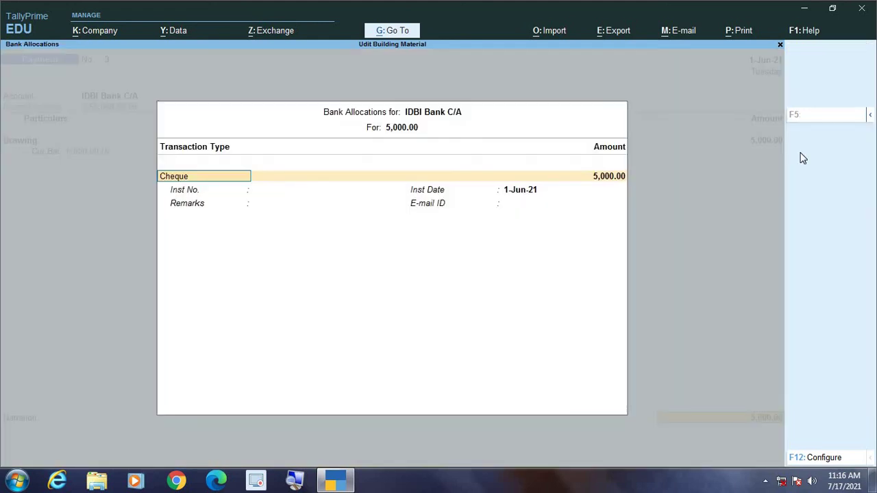
pyautogui.press('Return')
pyautogui.press('Return')
pyautogui.press('Return')
pyautogui.press('Return')
pyautogui.press('Return')
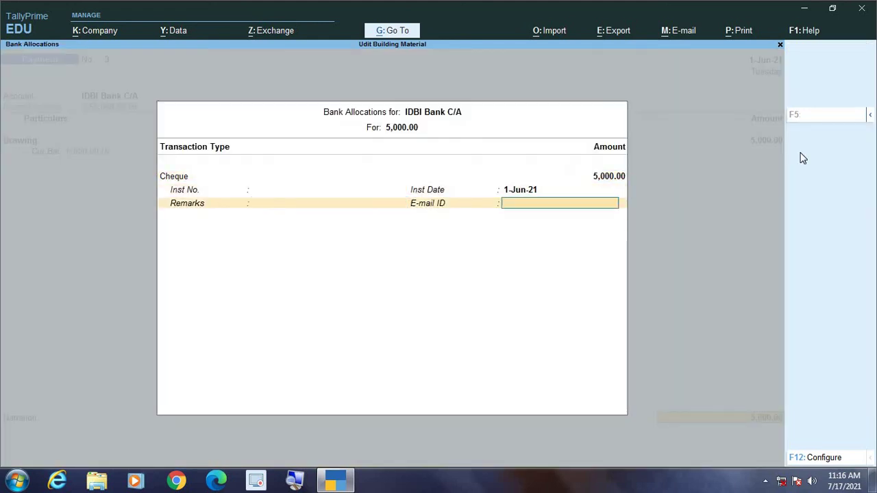
pyautogui.press('Return')
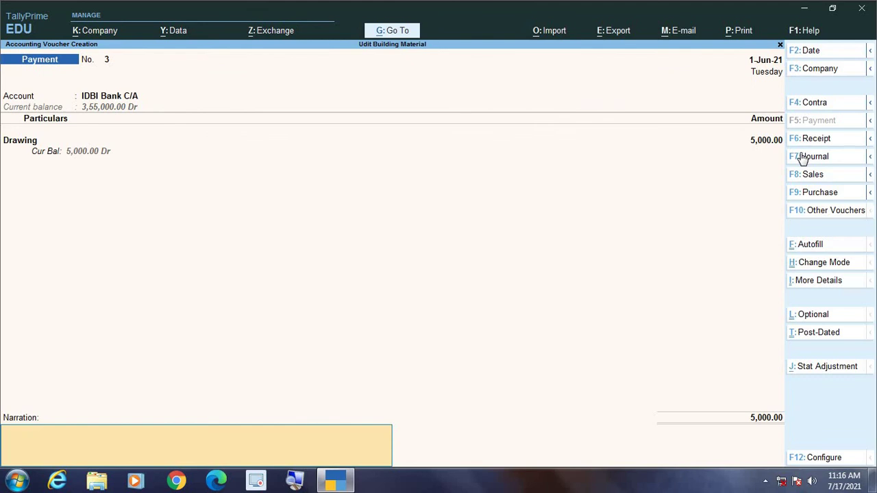
pyautogui.press('Return')
pyautogui.press('Return')
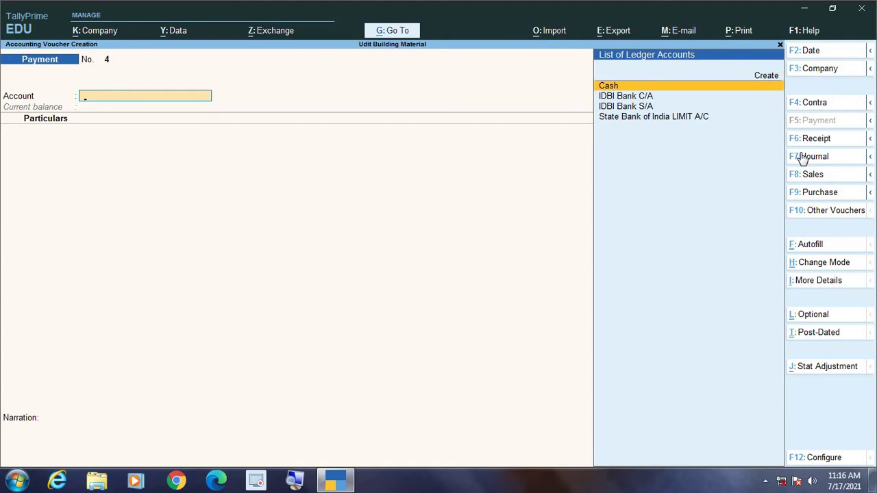
# Choose IDBI Bank C/A as the paying account and add the Electricity Expenses ledger with an amount of 5876
pyautogui.press('Down')
pyautogui.press('Return')
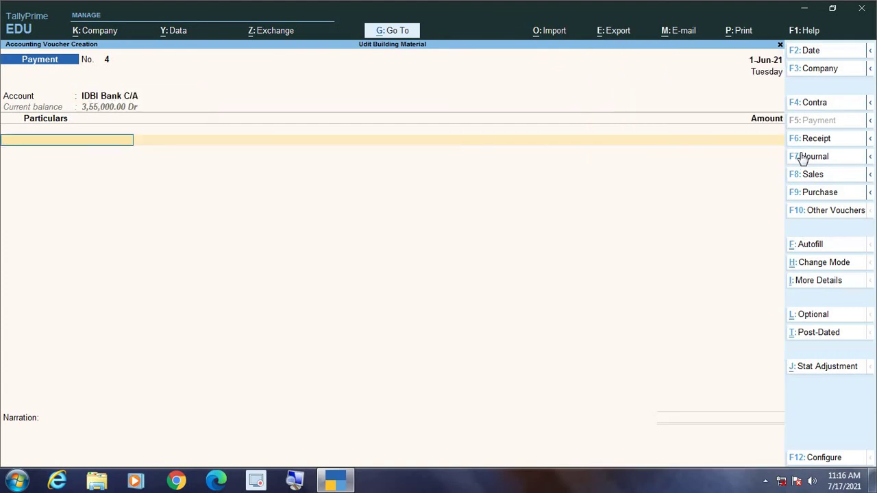
pyautogui.write('el')
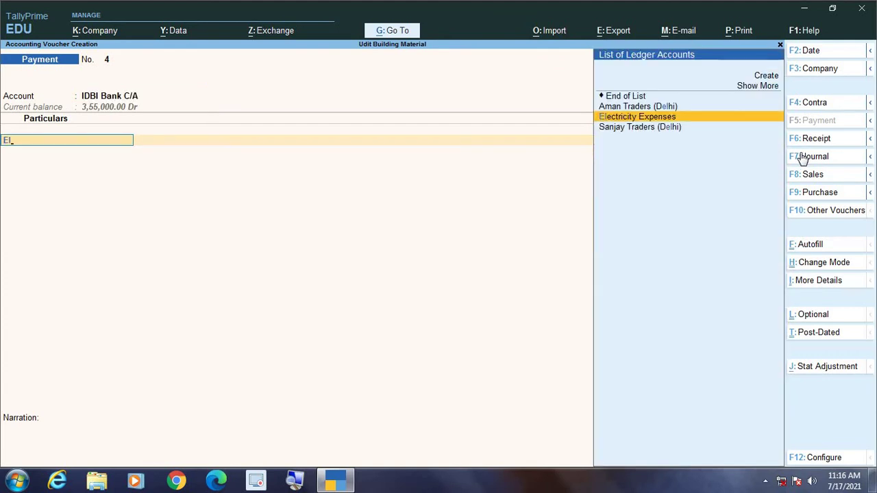
pyautogui.press('Return')
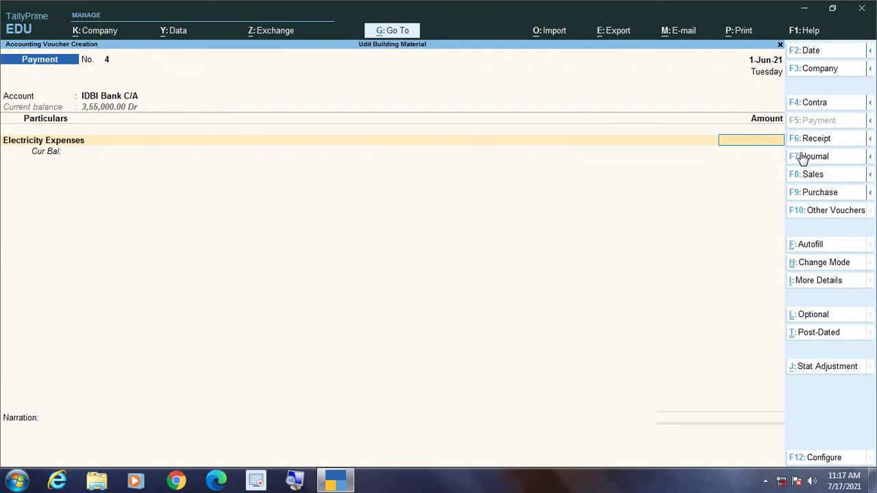
pyautogui.write('5876')
pyautogui.press('Return')
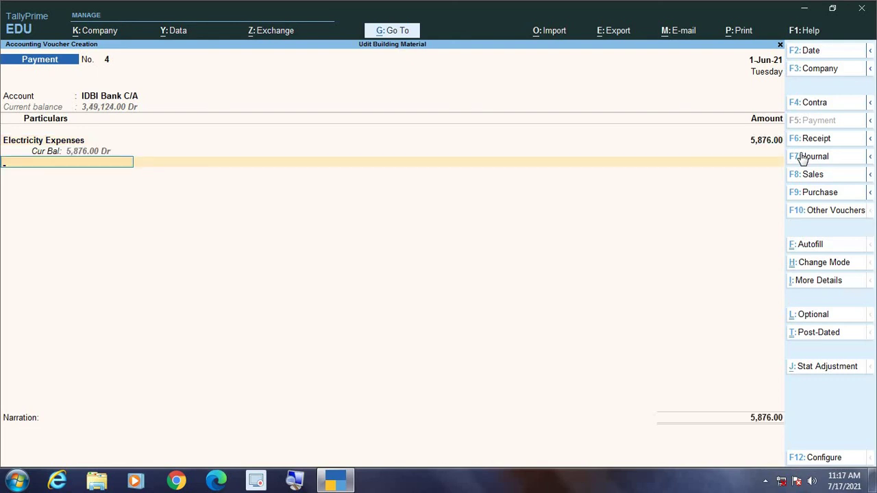
# Accept the Cheque bank allocation with its optional details blank, and save the electricity voucher without a narration
pyautogui.press('Return')
pyautogui.press('Return')
pyautogui.press('Return')
pyautogui.press('Return')
pyautogui.press('Return')
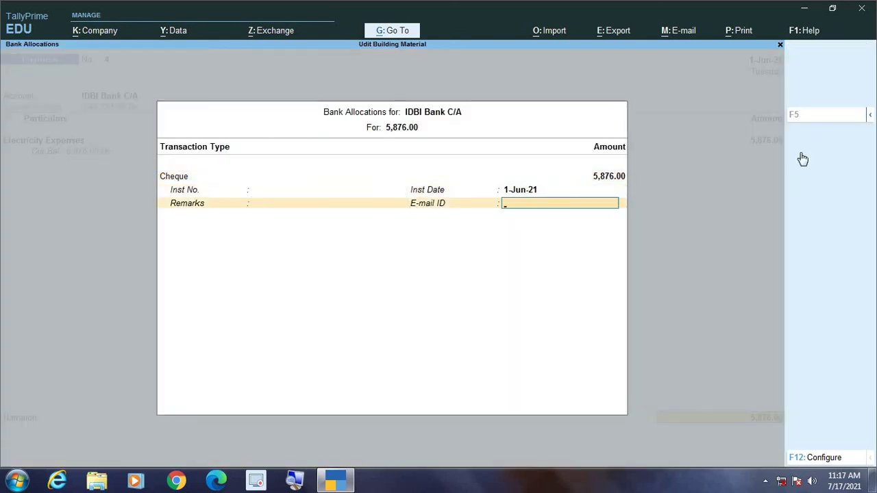
pyautogui.press('Return')
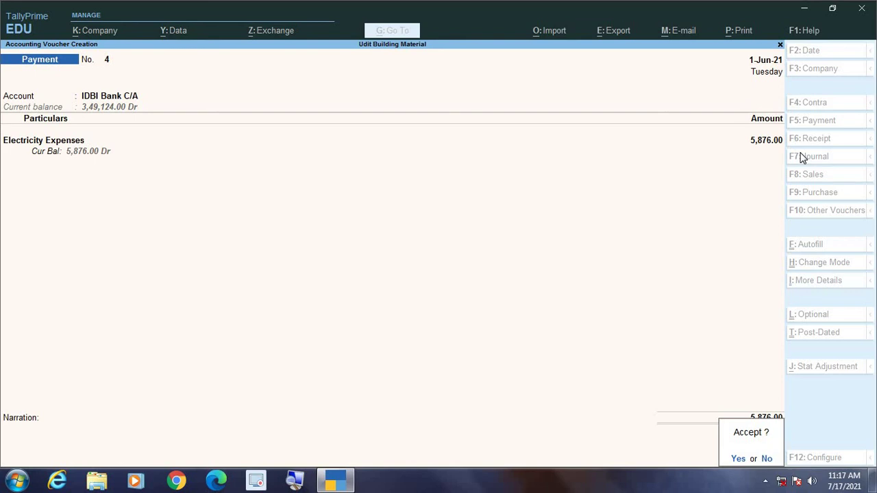
pyautogui.press('Return')
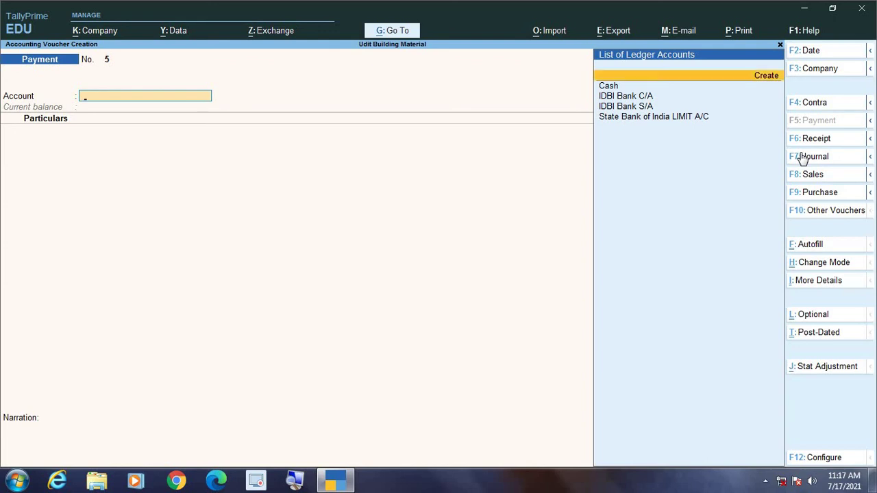
# Choose State Bank of India LIMIT A/C as the paying account and add the Bank Interest ledger with an amount of 1490
pyautogui.press('Down')
pyautogui.press('Down')
pyautogui.press('Down')
pyautogui.press('Down')
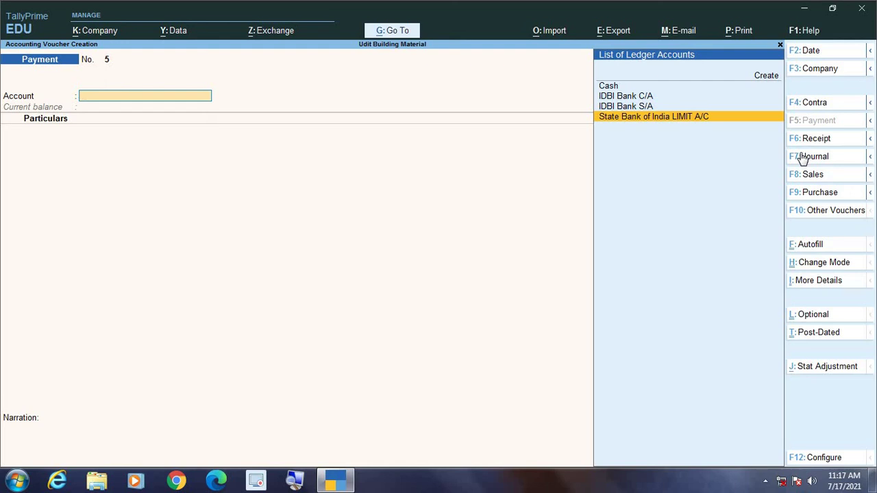
pyautogui.press('Return')
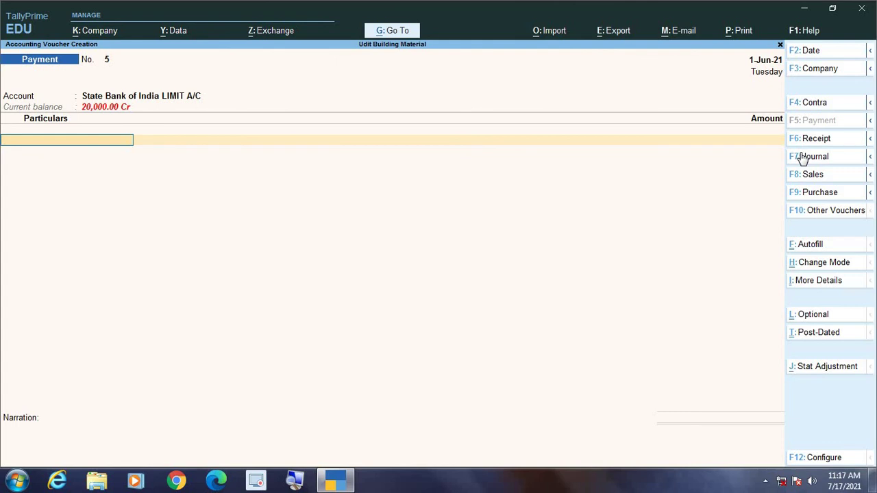
pyautogui.write('Bank')
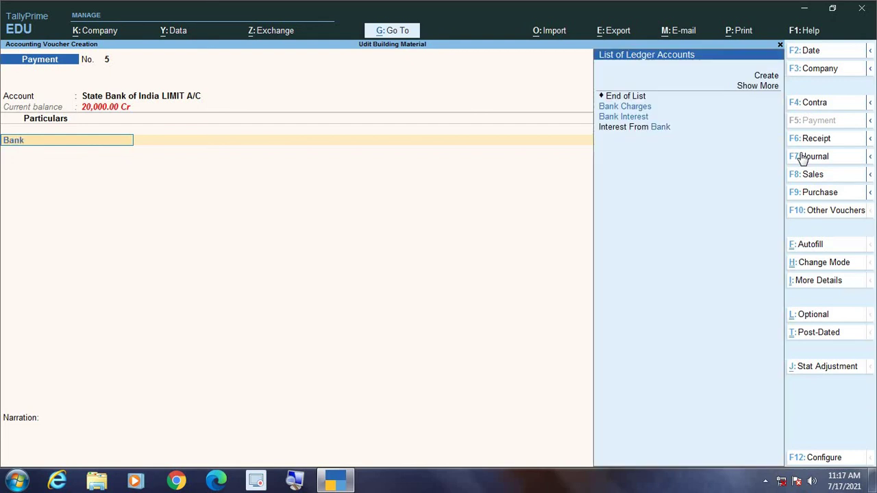
pyautogui.press('Down')
pyautogui.press('Return')
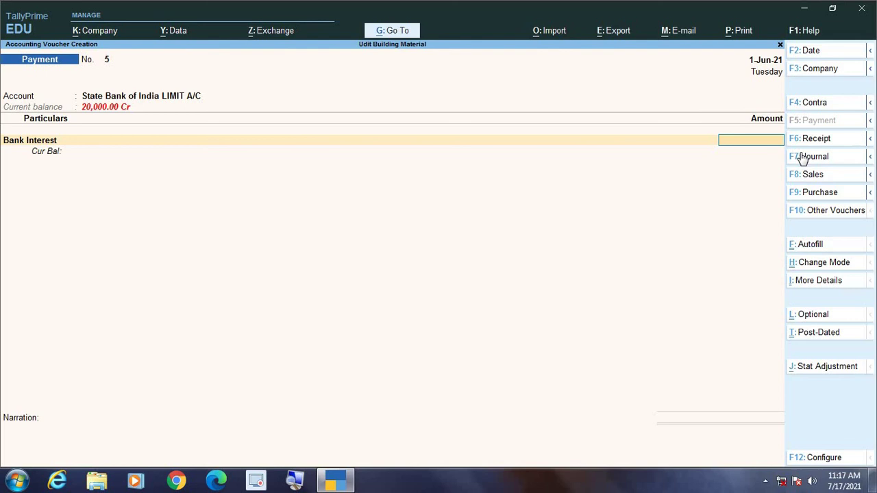
pyautogui.write('1490')
pyautogui.press('Return')
# Accept the Cheque bank allocation with its number, remarks and e-mail blank, and save the bank interest voucher without a narration
pyautogui.press('Return')
pyautogui.press('Return')
pyautogui.press('Return')
pyautogui.press('Return')
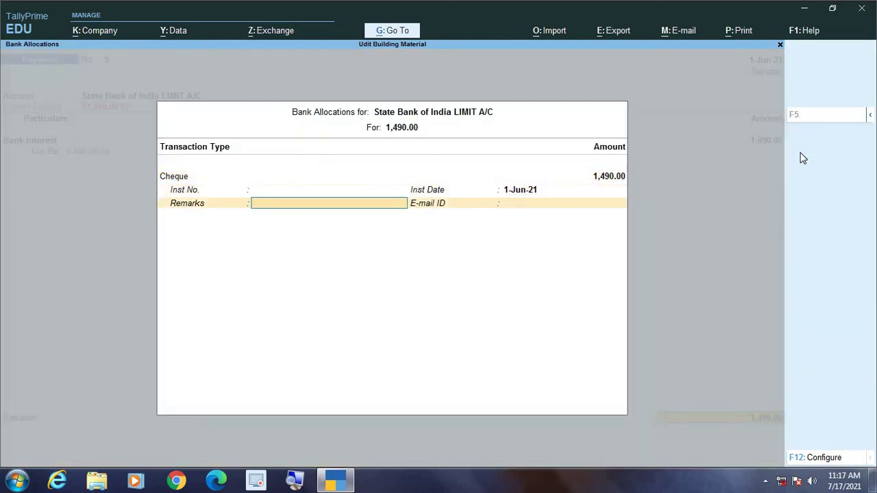
pyautogui.press('Return')
pyautogui.press('Return')
pyautogui.press('Return')
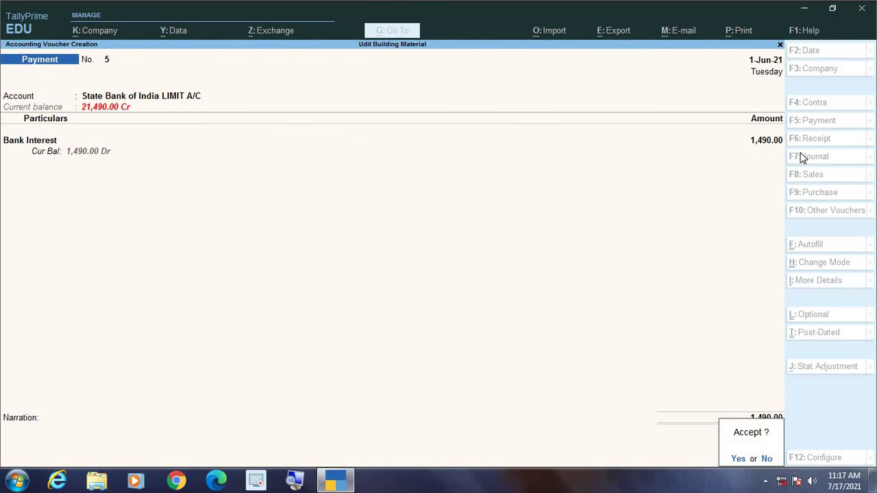
pyautogui.press('Return')
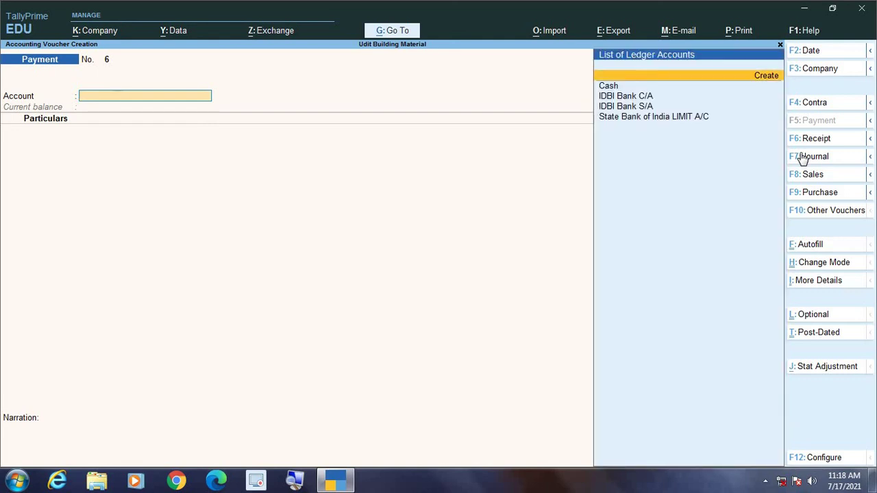
# Pay Bank Charges of 17.70 from IDBI Bank C/A in the new voucher and proceed to its bank allocation
pyautogui.press('Down')
pyautogui.press('Down')
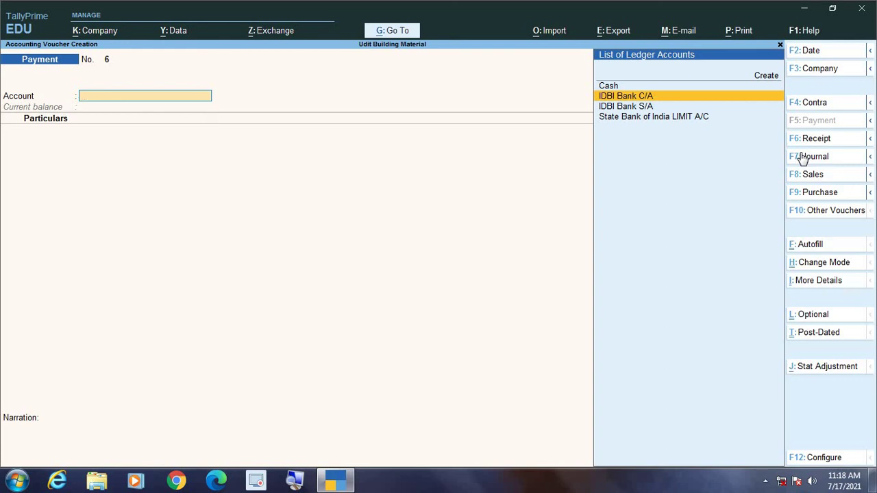
pyautogui.press('Return')
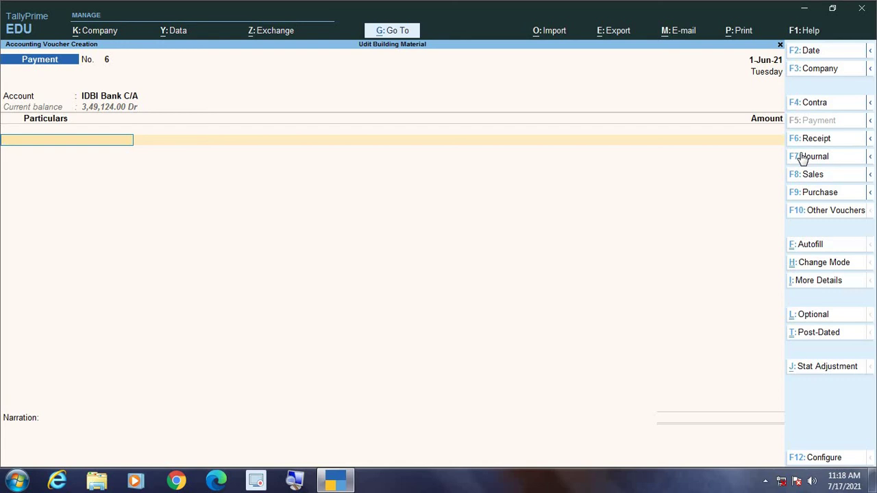
pyautogui.write('Ban')
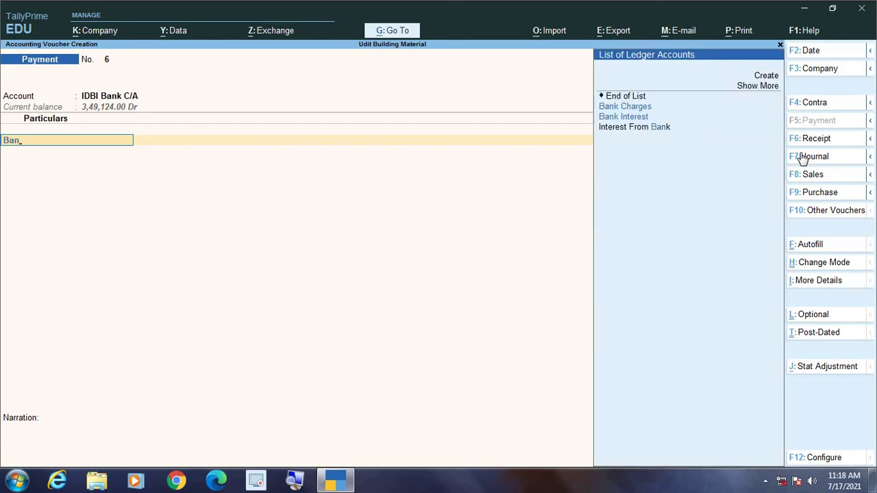
pyautogui.press('Return')
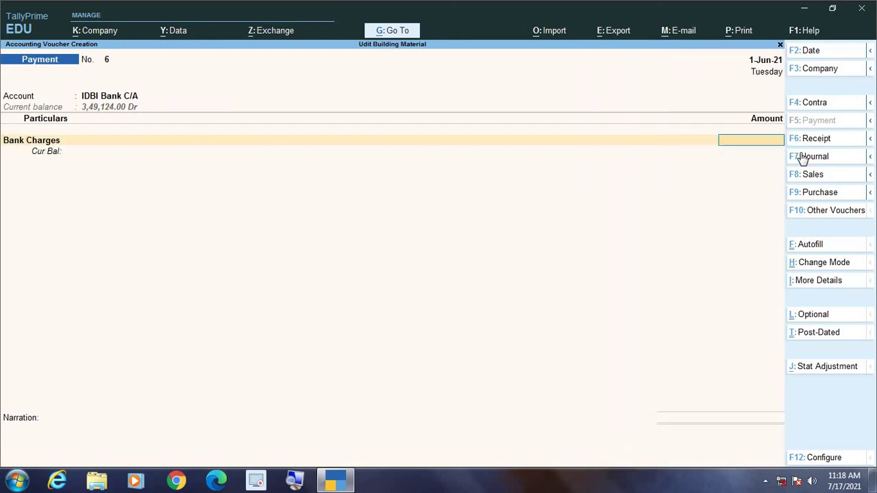
pyautogui.write('17.70')
pyautogui.press('Return')
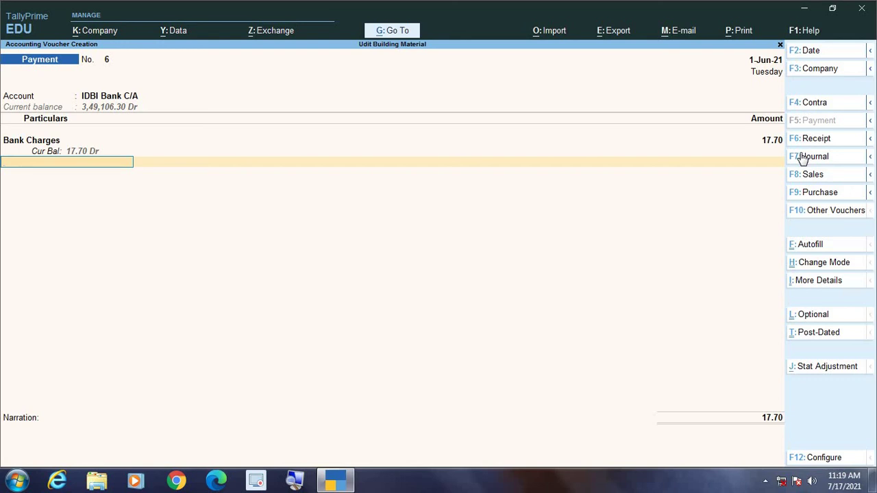
pyautogui.press('Return')
pyautogui.press('Return')
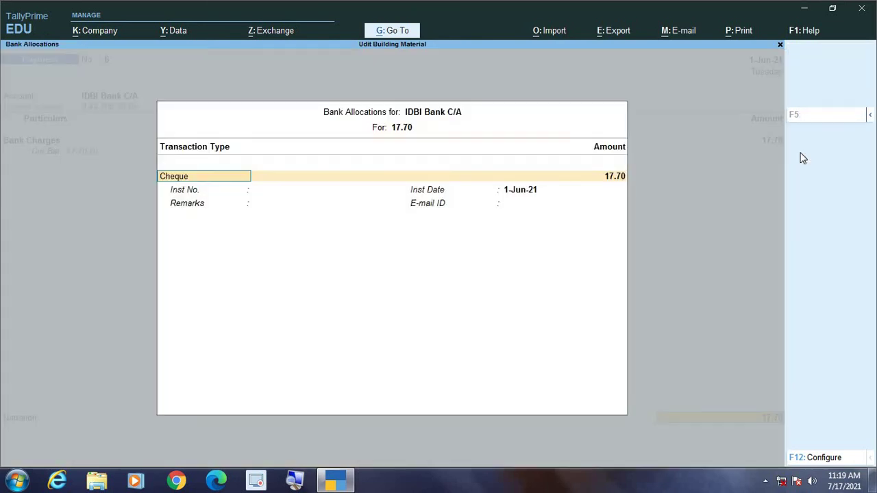
pyautogui.press('Return')
pyautogui.press('Return')
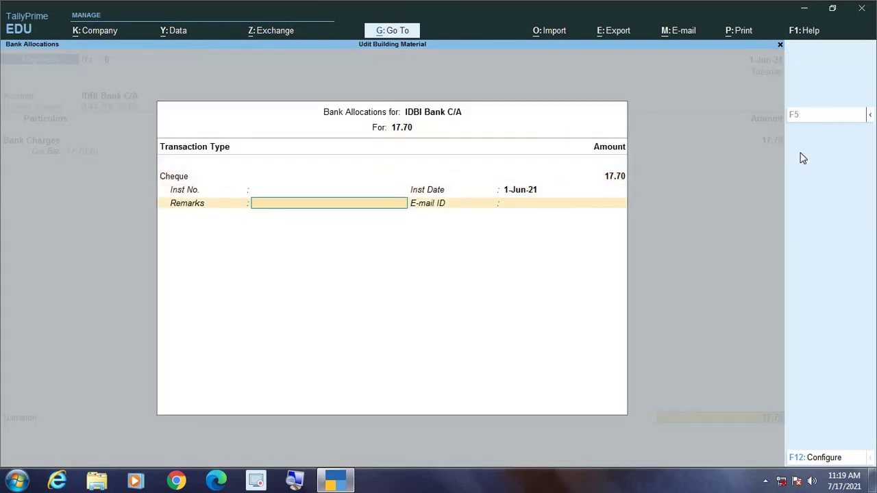
pyautogui.press('BackSpace')
pyautogui.press('BackSpace')
pyautogui.press('BackSpace')
pyautogui.press('BackSpace')
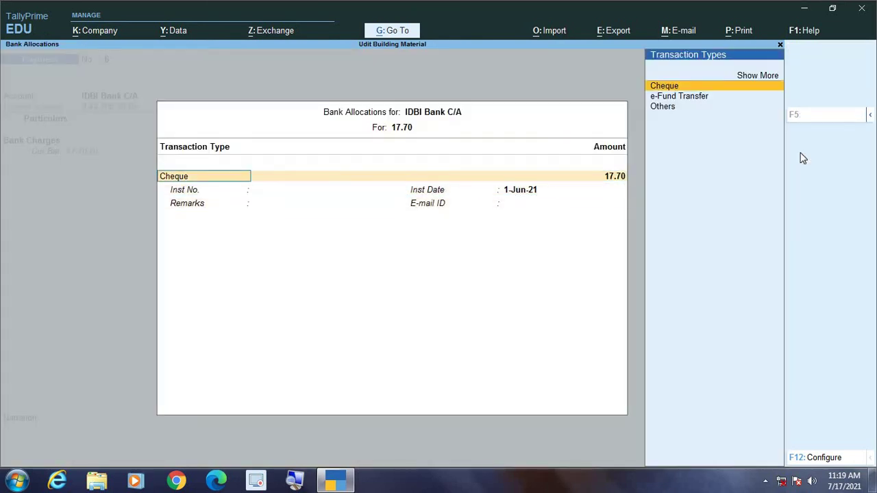
# Set the bank allocation's transaction type to Others and save the bank charges voucher without a narration
pyautogui.press('Down')
pyautogui.press('Down')
pyautogui.press('Return')
pyautogui.press('Return')
pyautogui.press('Return')
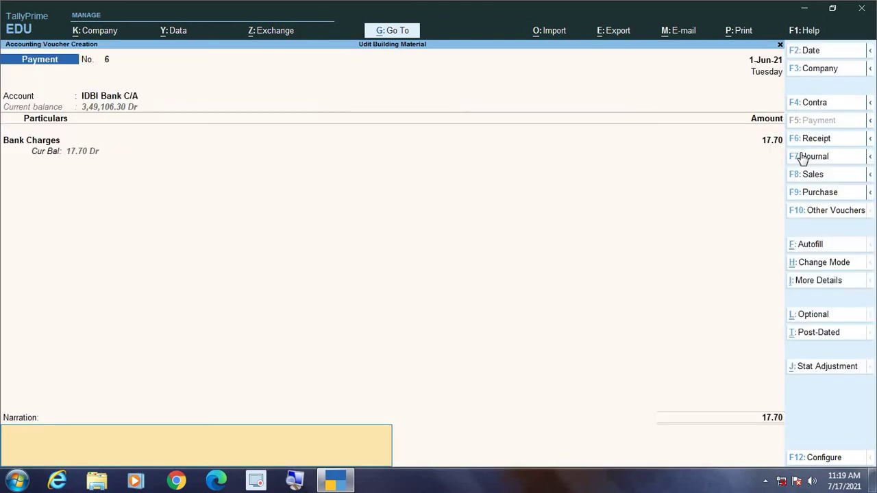
pyautogui.press('Return')
pyautogui.press('Return')
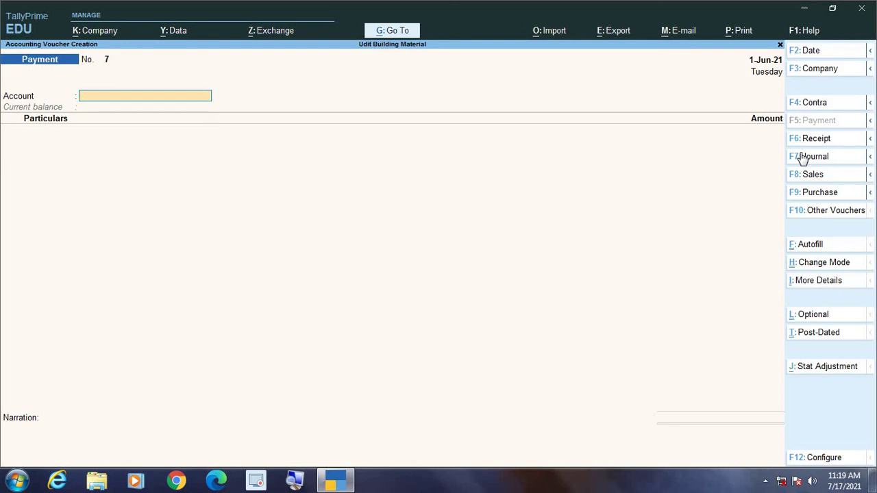
# Pick IDBI Bank S/A as the paying account for the new payment voucher
pyautogui.press('Down')
pyautogui.press('Down')
pyautogui.press('Down')
pyautogui.press('Down')
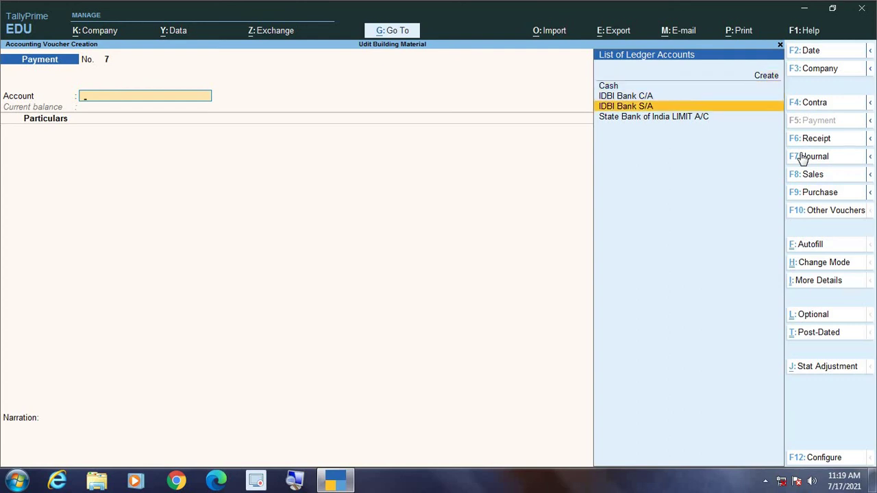